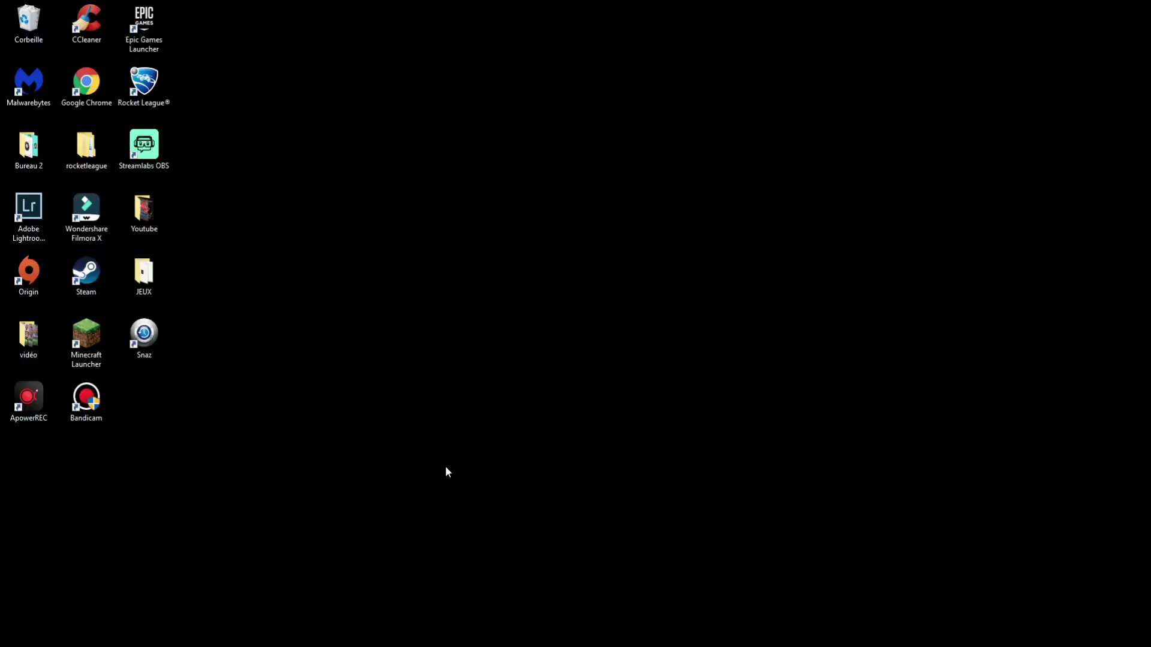
# Create a new folder named MAPS on the desktop
pyautogui.rightClick(441, 444)
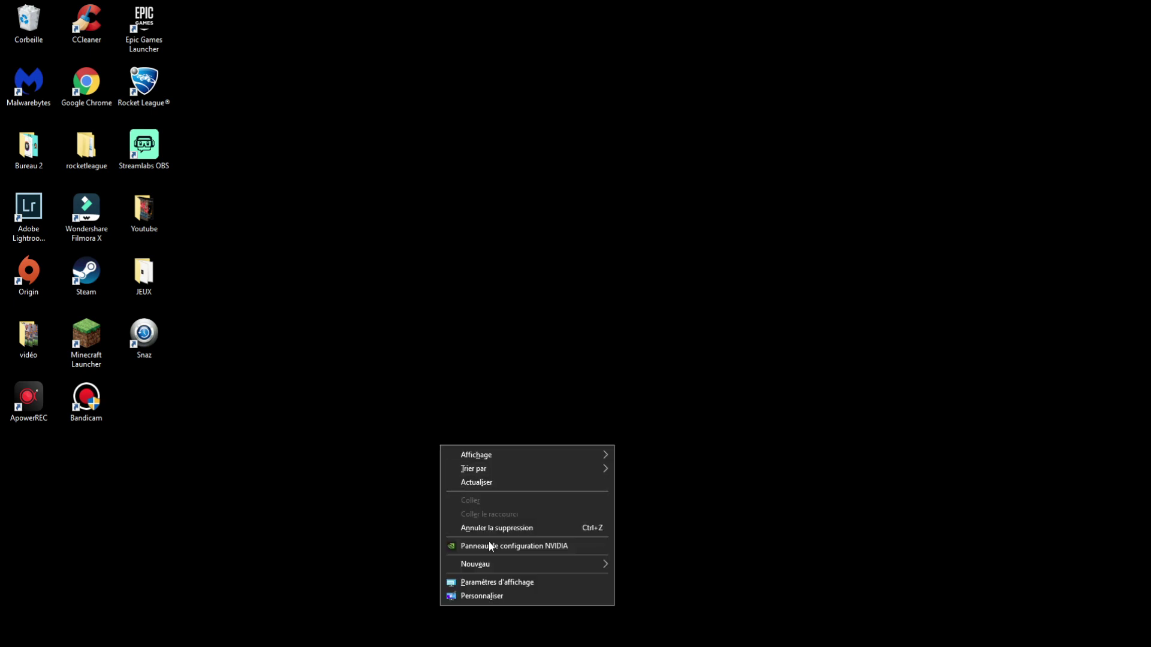
pyautogui.moveTo(488, 565)
pyautogui.click(663, 567)
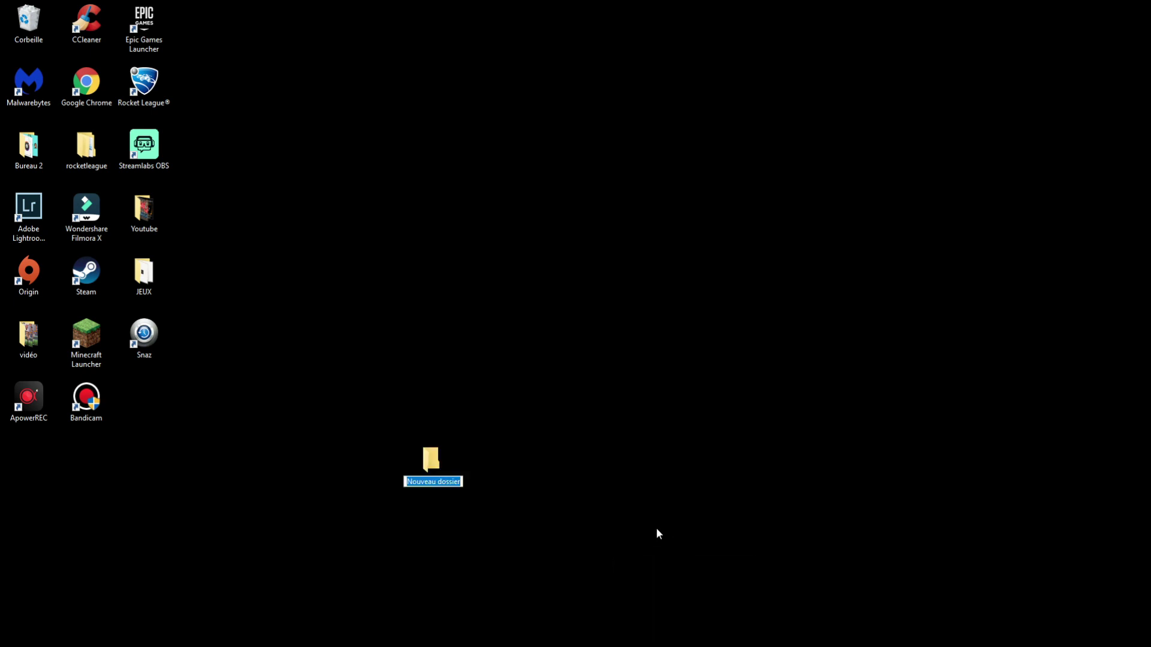
pyautogui.write('MAPS')
pyautogui.press('Return')
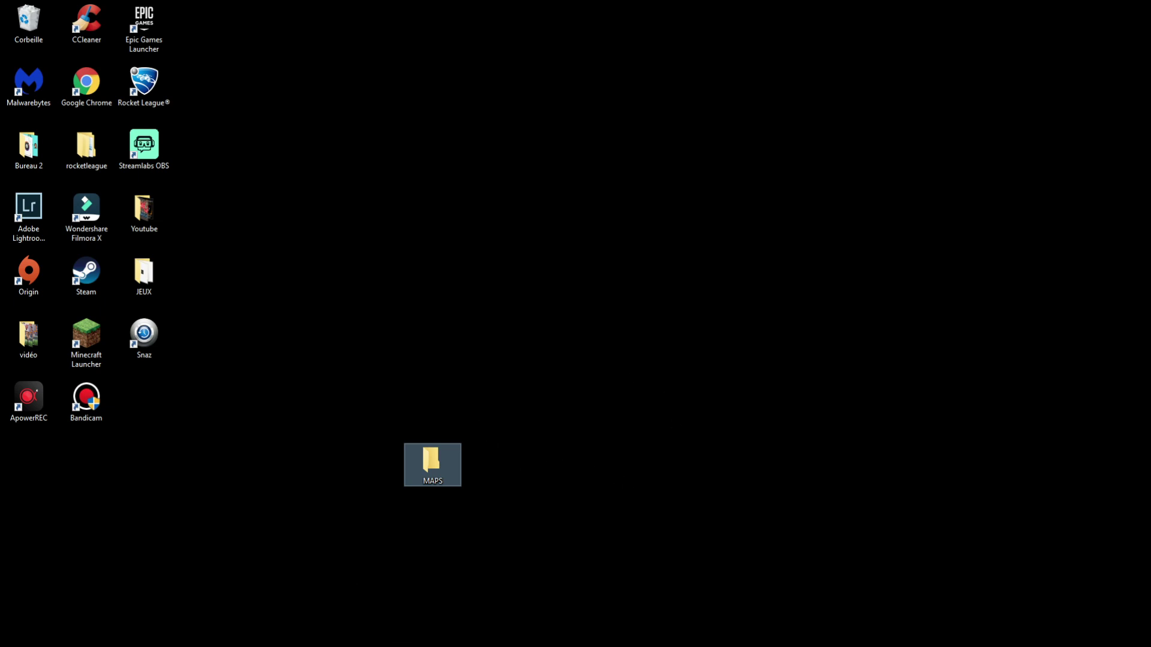
# Switch to Chrome and download the Fichiers Originaux folder from the shared Google Drive folder, dismissing the CCleaner alert
pyautogui.hotkey('alt', 'Tab')
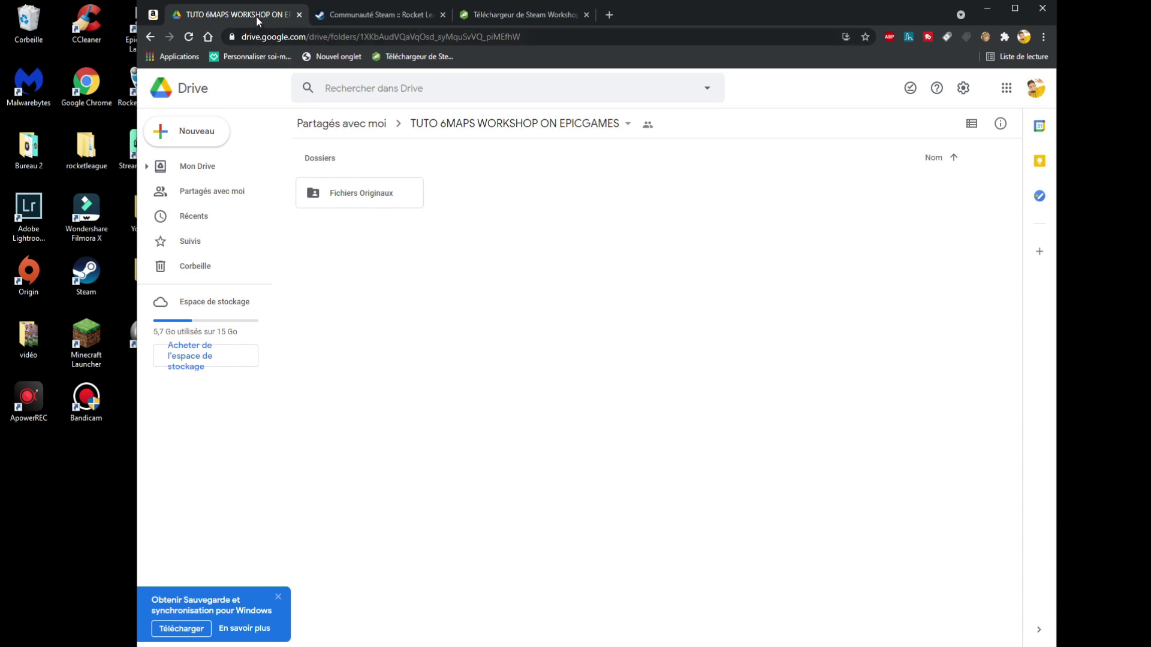
pyautogui.rightClick(355, 195)
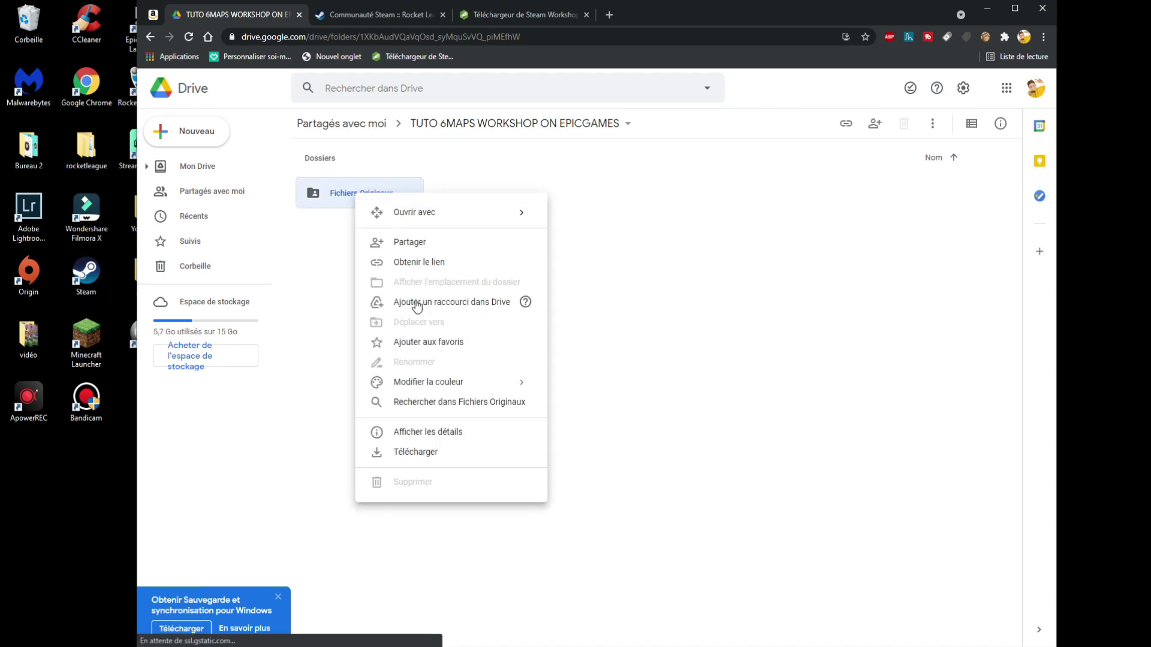
pyautogui.click(424, 453)
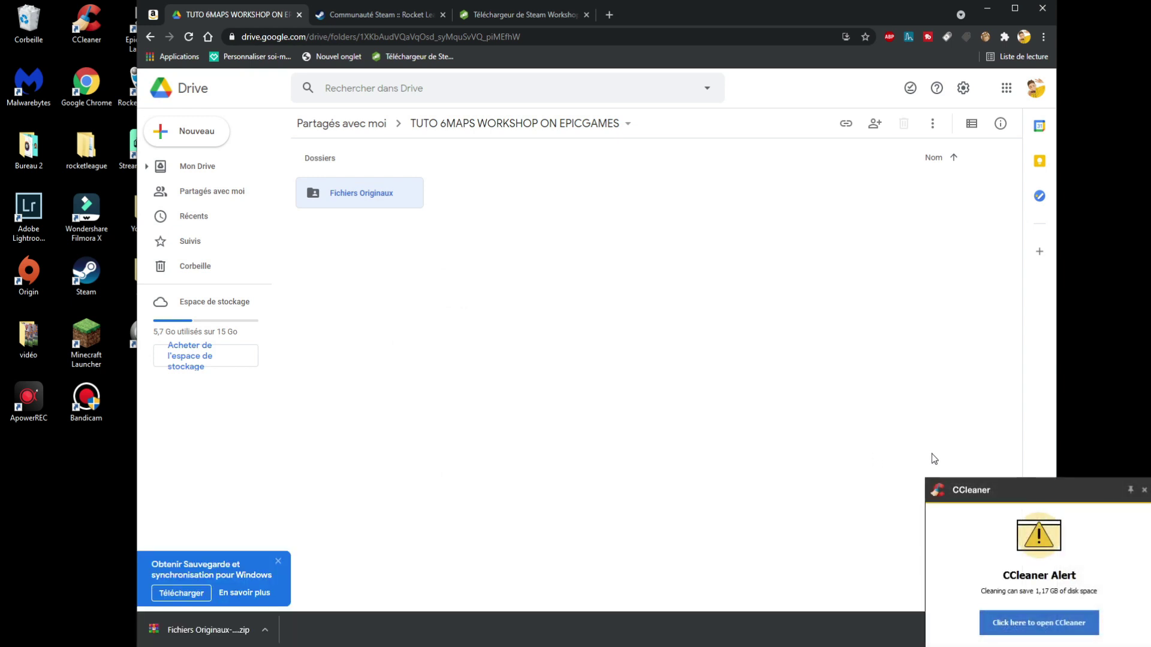
pyautogui.click(1143, 490)
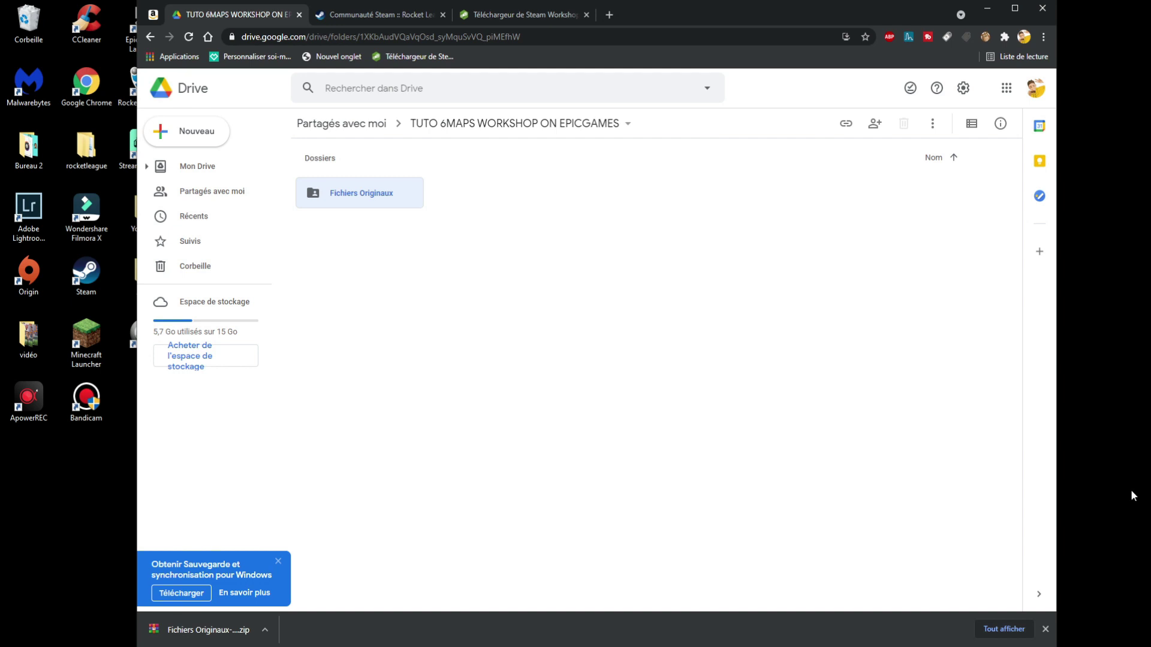
# Open the downloaded Fichiers Originaux archive in WinRAR and extract its folder into the MAPS folder on the desktop
pyautogui.click(242, 634)
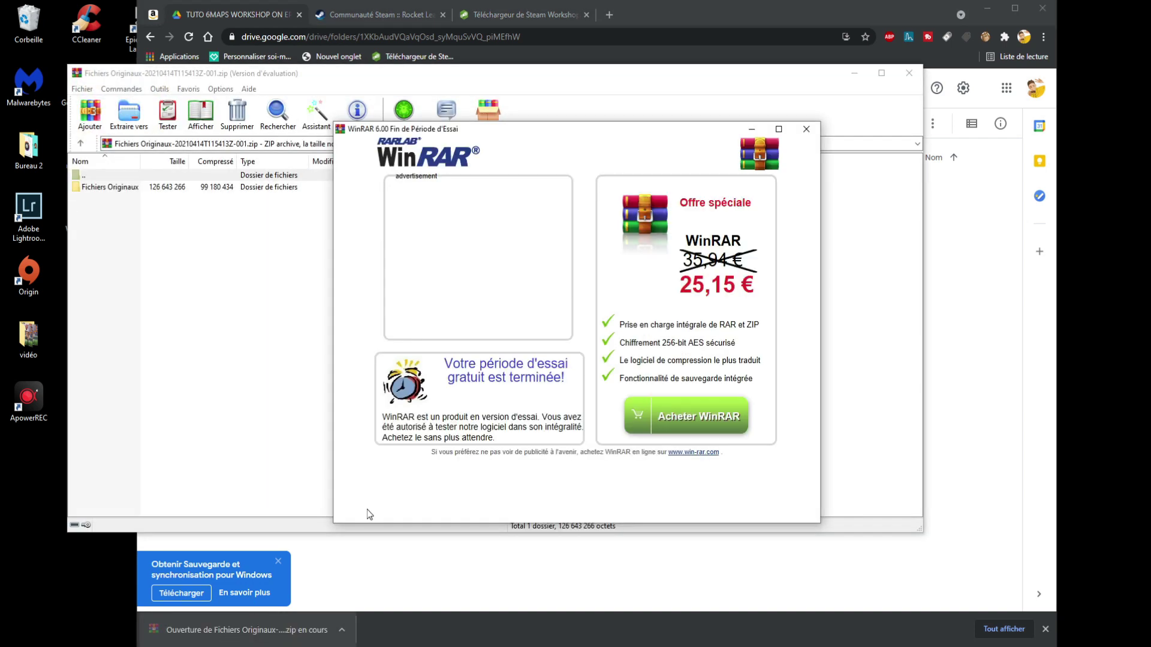
pyautogui.click(806, 129)
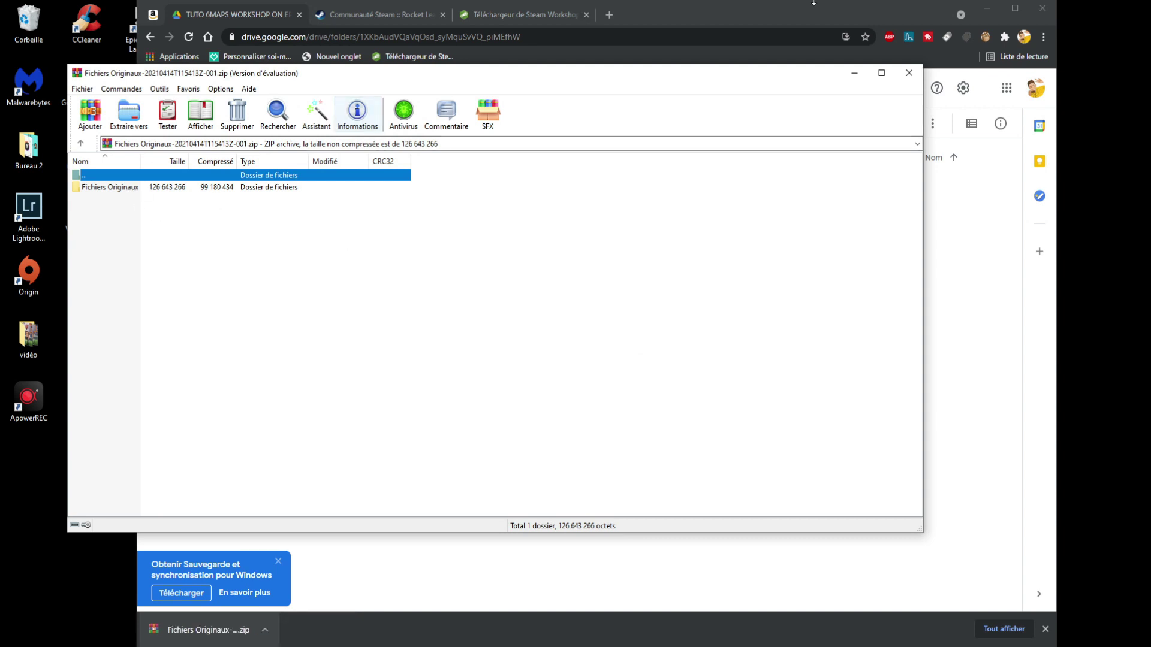
pyautogui.click(985, 14)
pyautogui.moveTo(440, 80); pyautogui.dragTo(891, 71)
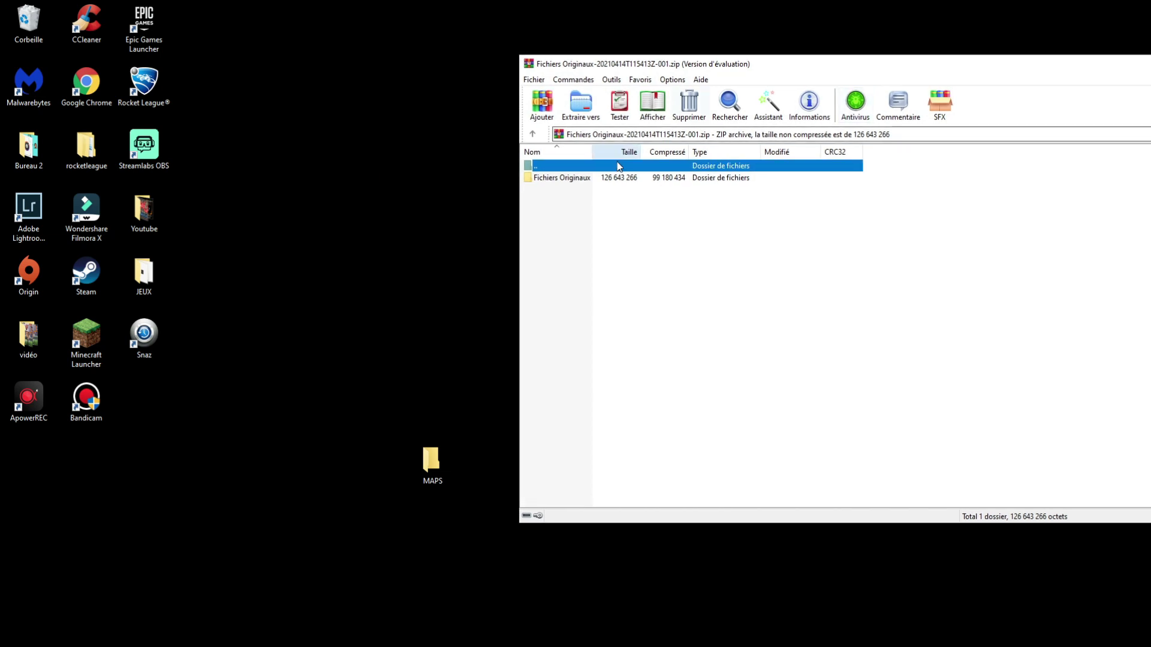
pyautogui.moveTo(586, 178); pyautogui.dragTo(434, 466)
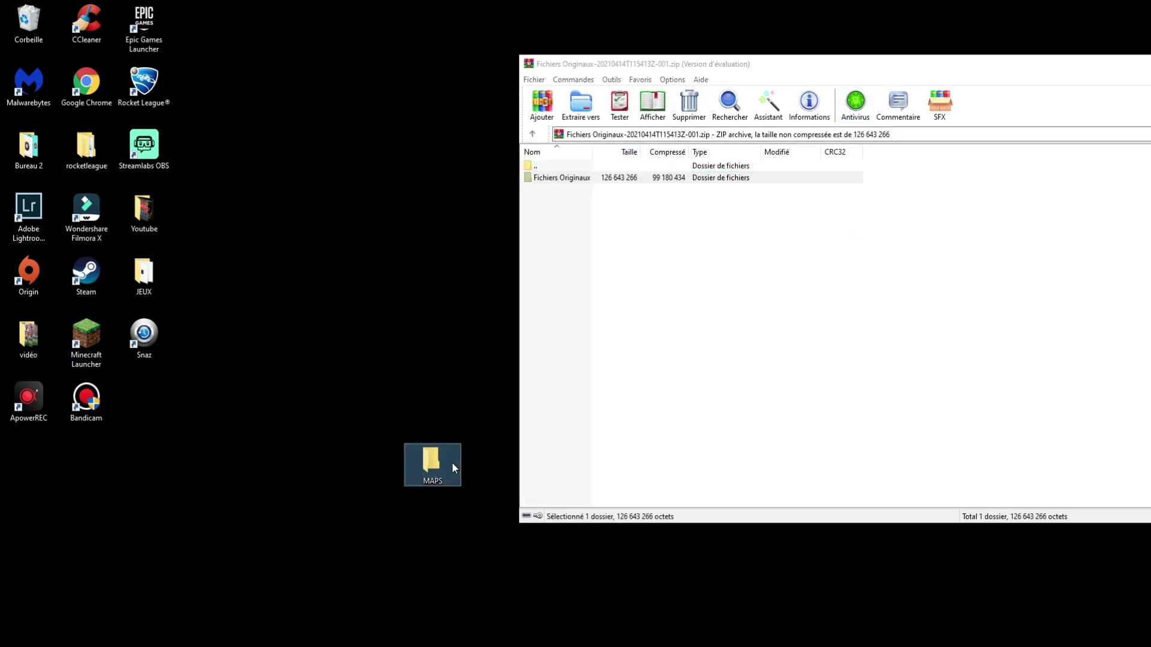
# Open the MAPS folder, close the archive window, and display the contents of the extracted Fichiers Originaux folder
pyautogui.doubleClick(452, 462)
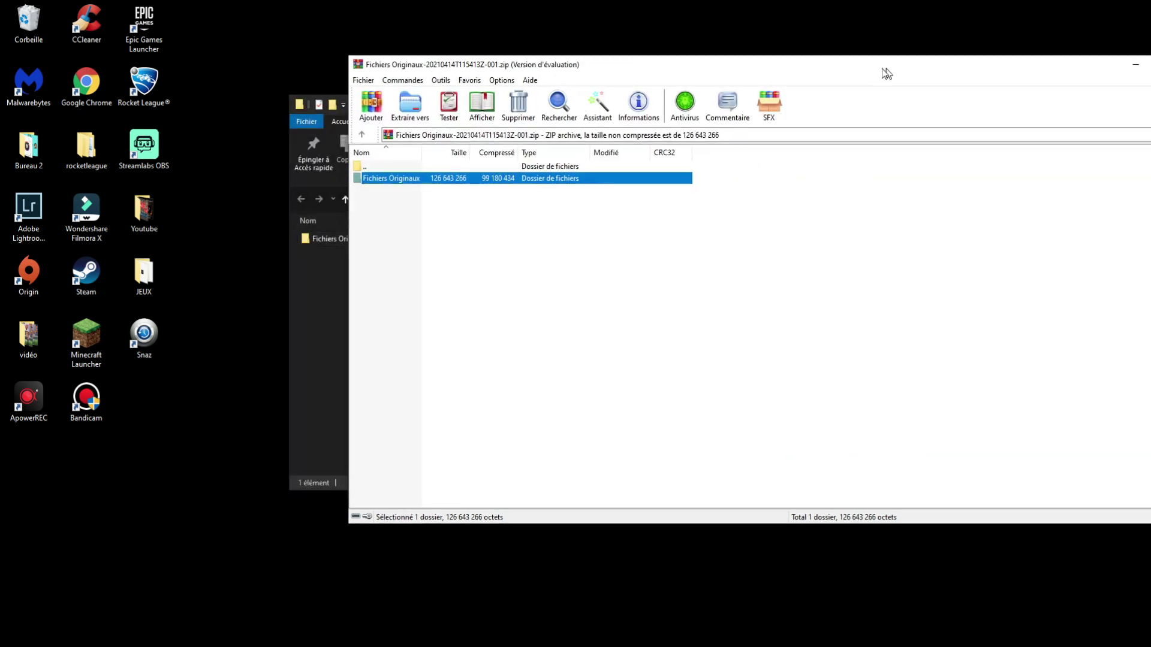
pyautogui.doubleClick(1058, 68)
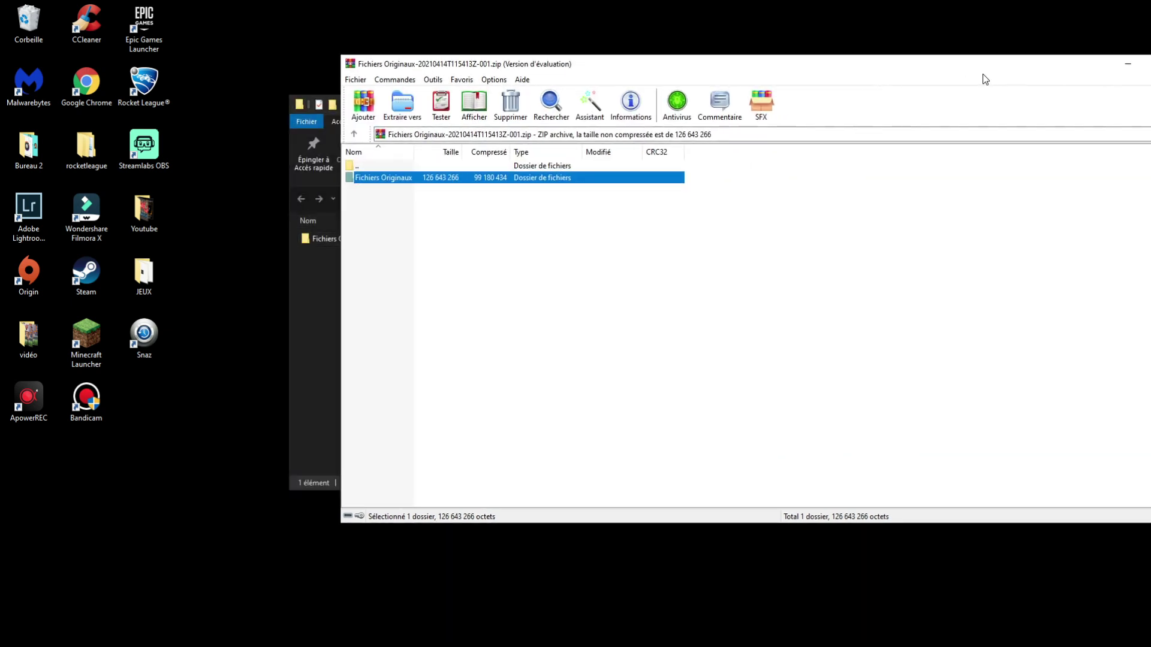
pyautogui.doubleClick(823, 67)
pyautogui.click(1050, 40)
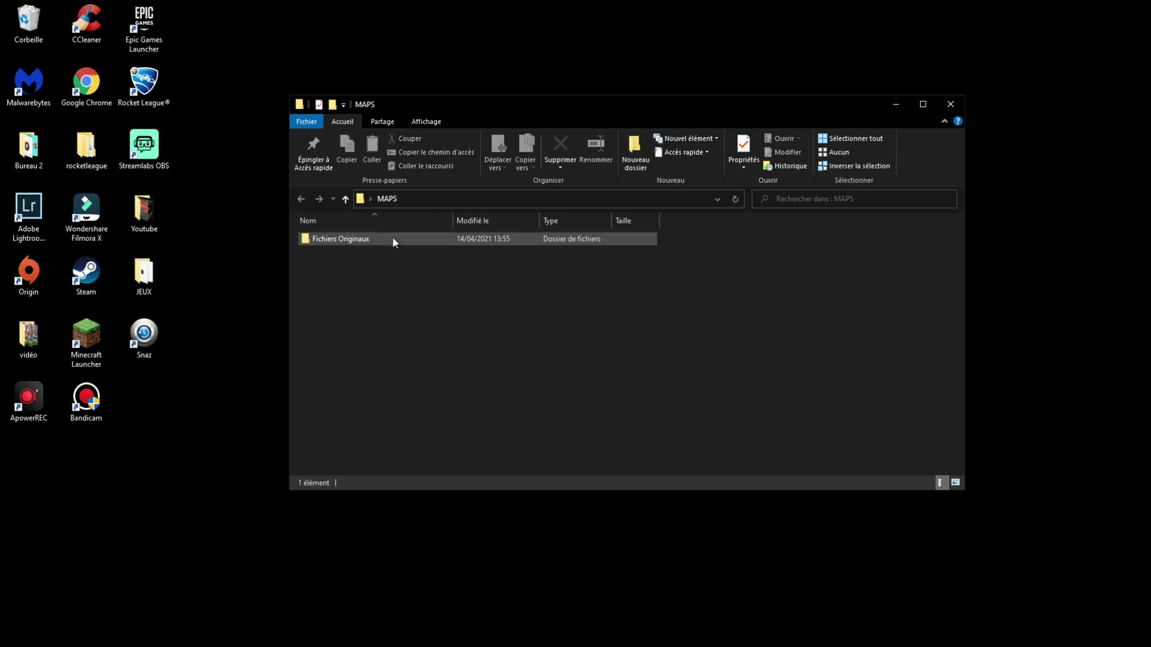
pyautogui.doubleClick(393, 239)
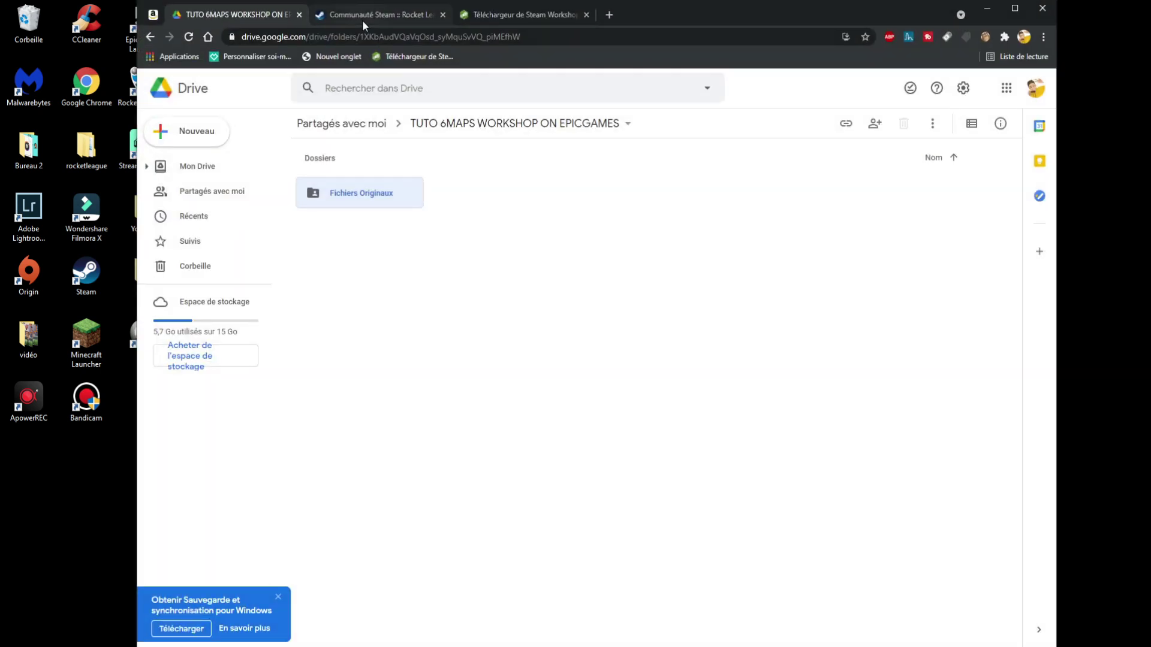
# Search the Rocket League Steam Workshop in Chrome for "dribbling challenge"
pyautogui.click(402, 13)
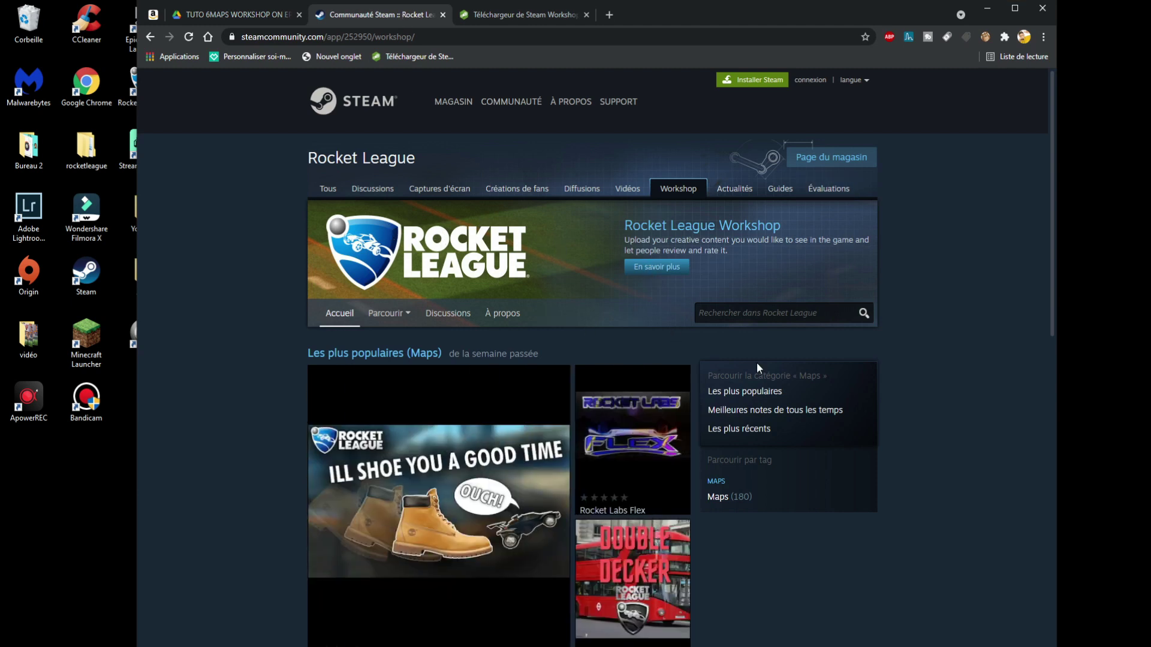
pyautogui.click(754, 313)
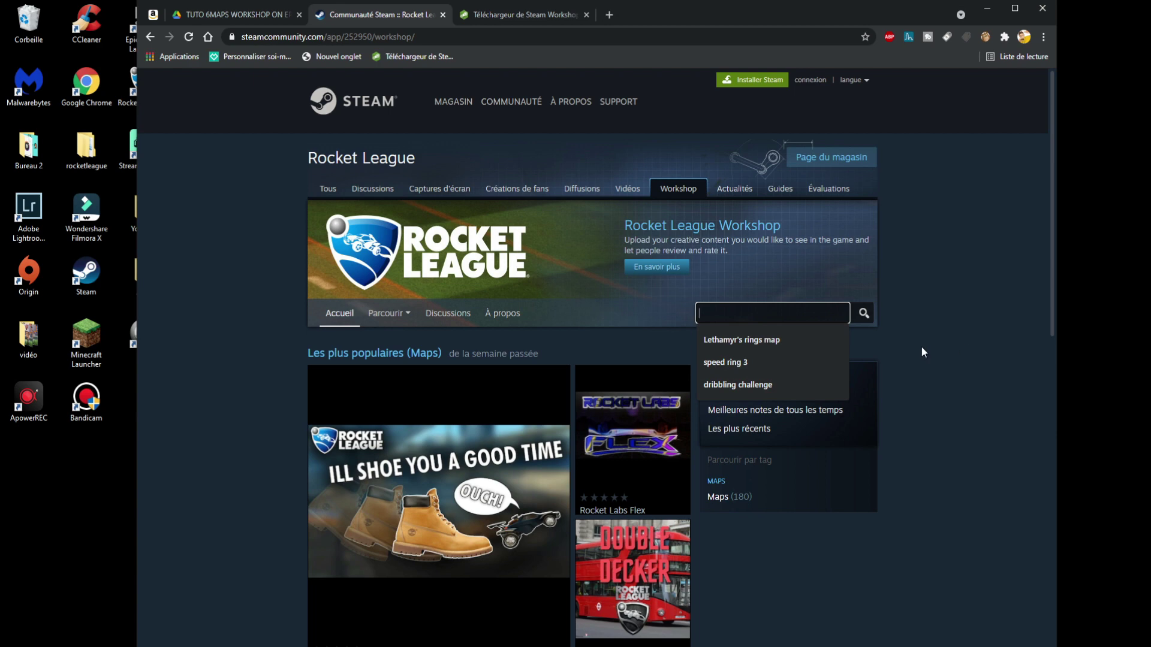
pyautogui.click(765, 384)
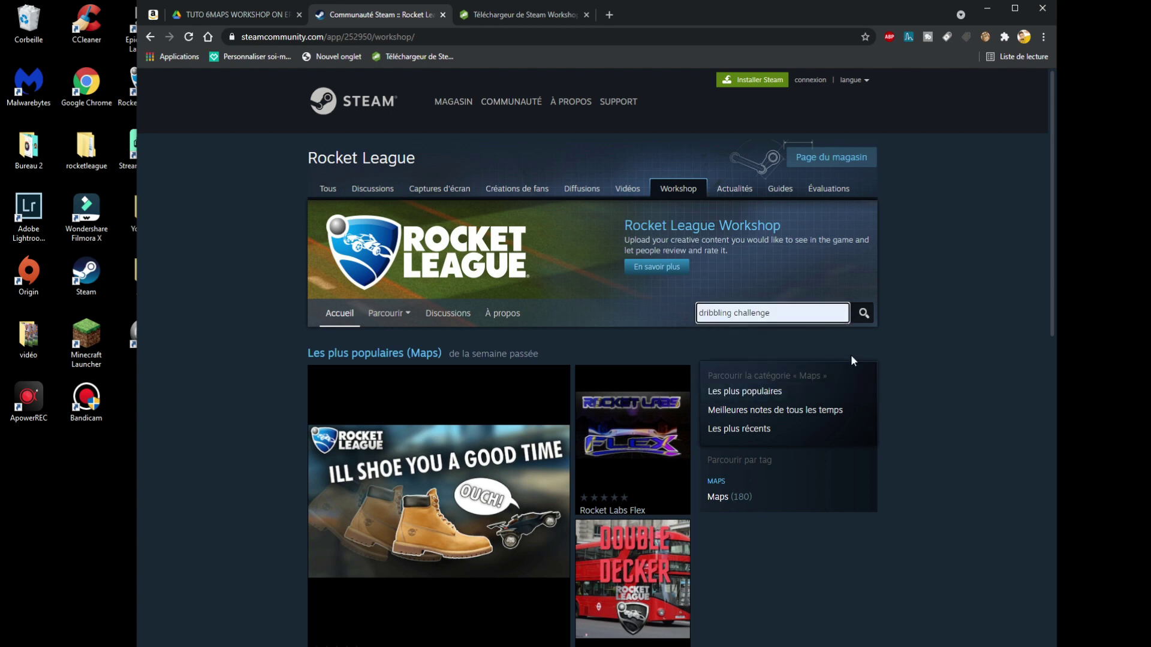
pyautogui.click(862, 314)
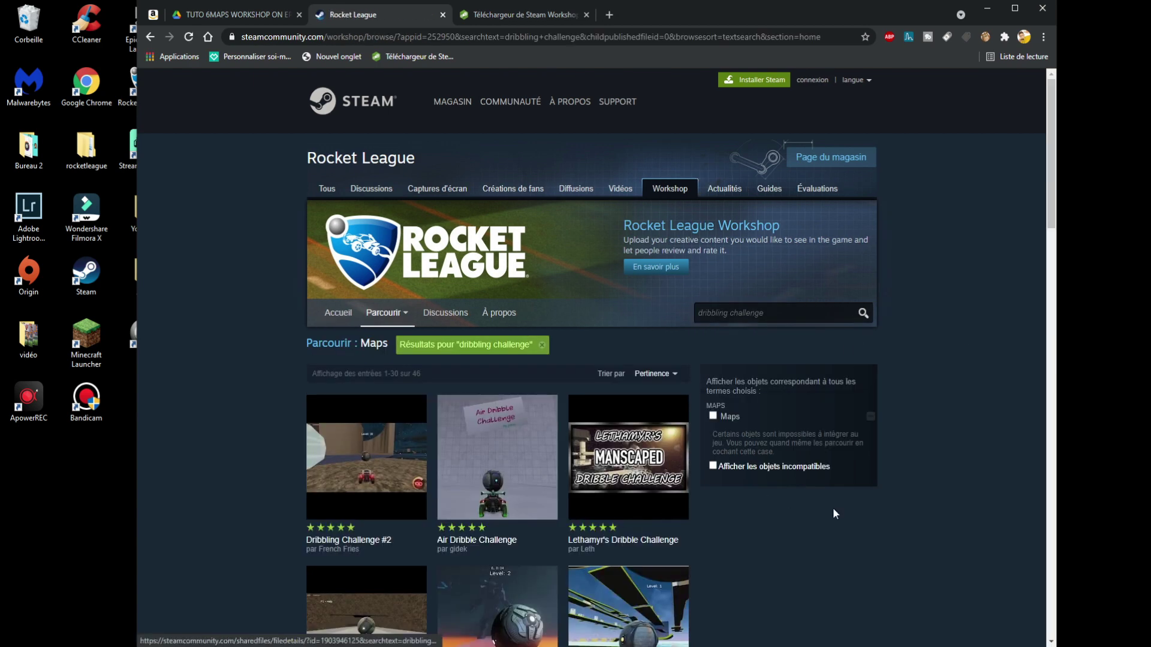
# Browse the search results and open the Dribble 2 Overhaul map's page
pyautogui.scroll(-1, 854, 492)
pyautogui.scroll(-1, 659, 450)
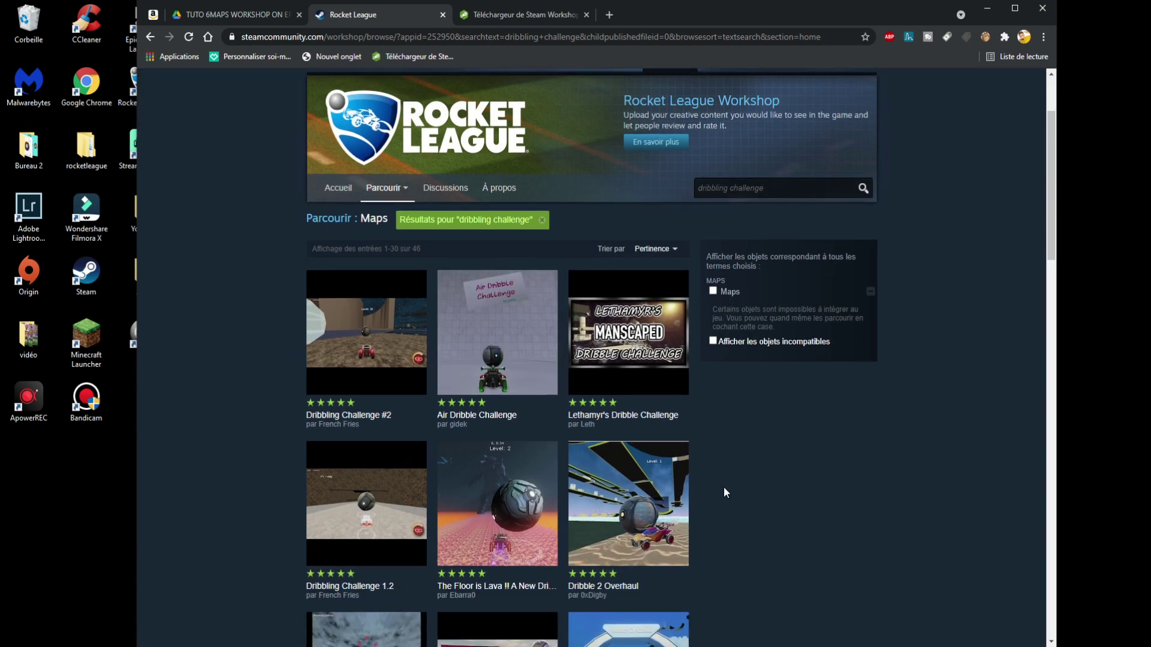
pyautogui.scroll(-1, 803, 443)
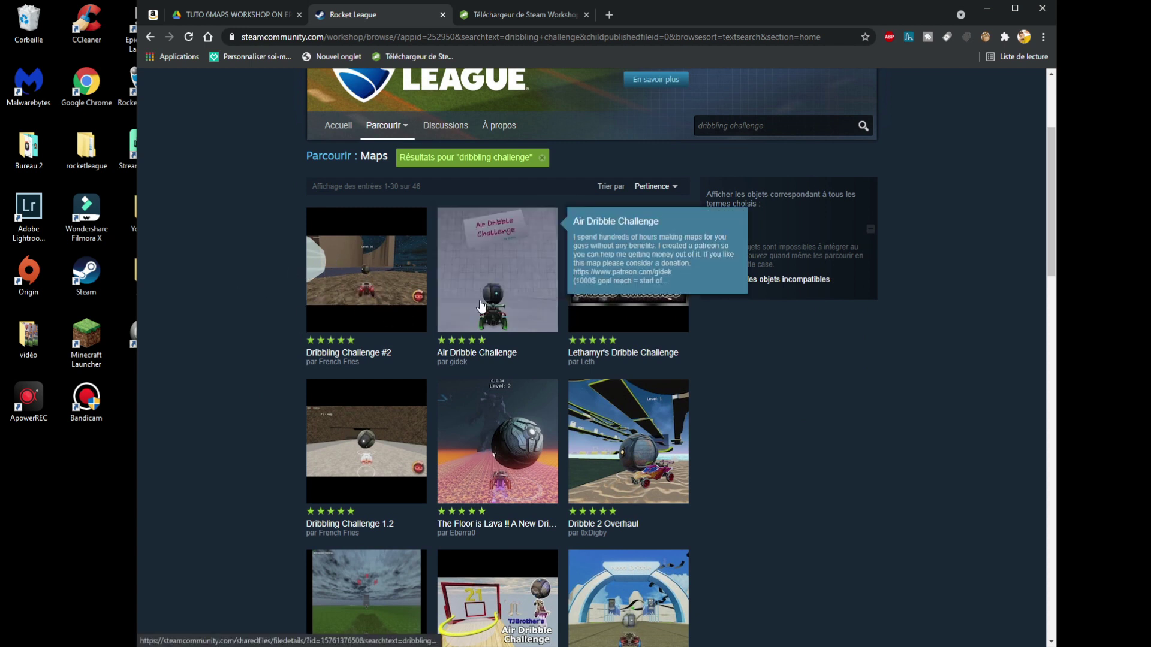
pyautogui.moveTo(606, 470)
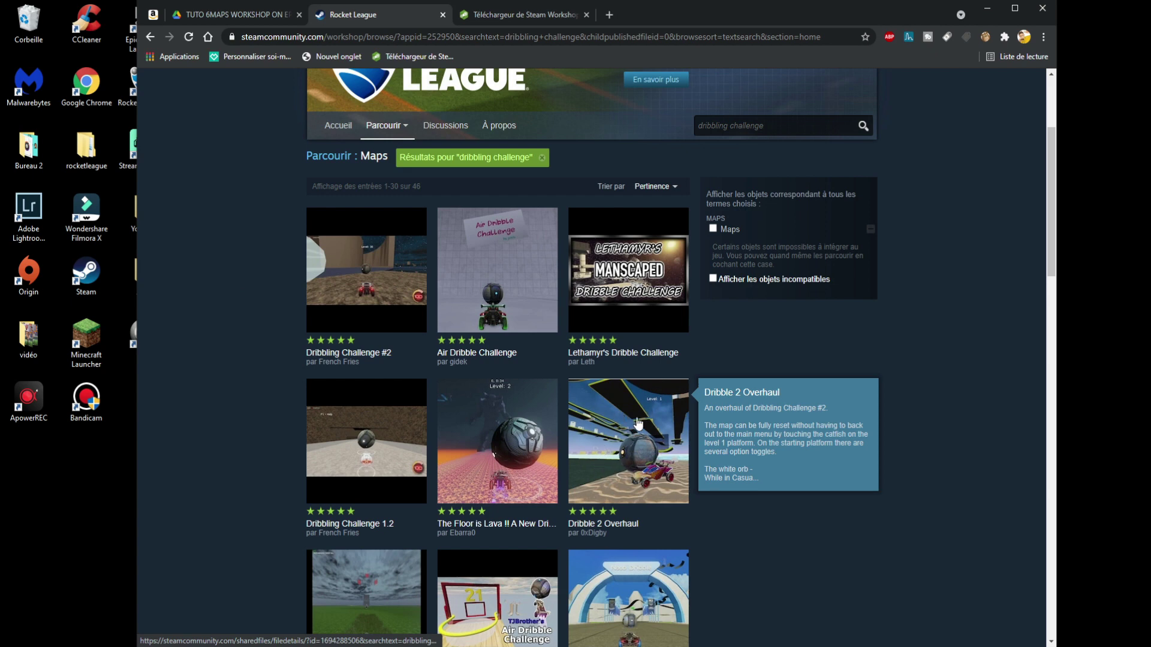
pyautogui.click(633, 441)
pyautogui.scroll(-1, 593, 360)
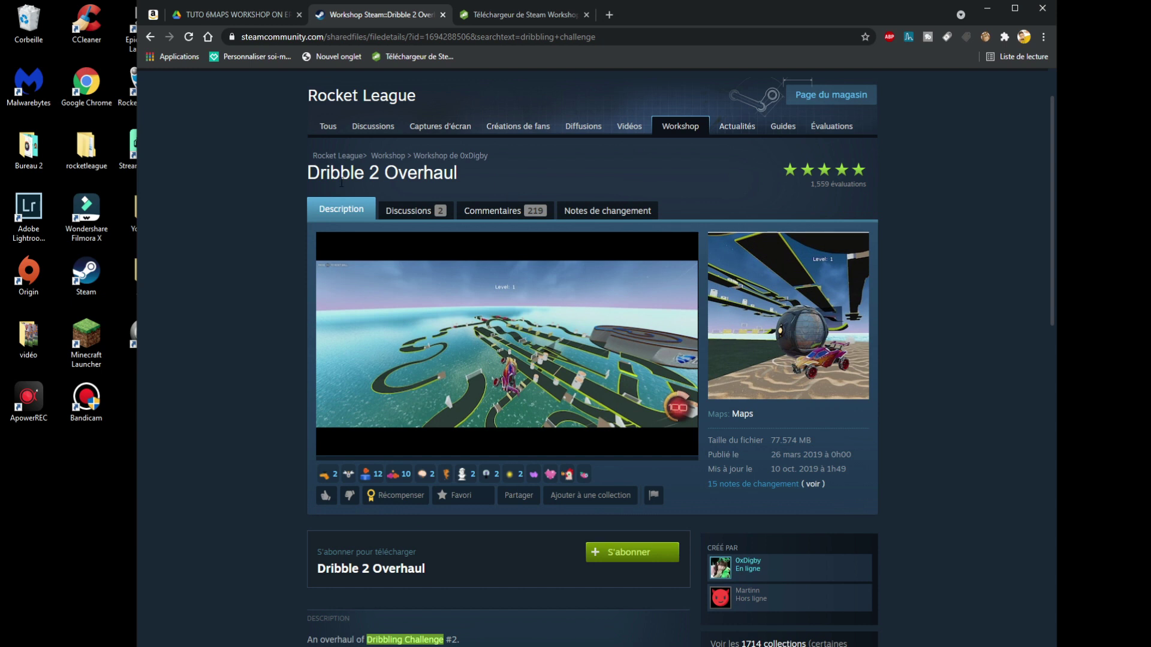
# Copy the web address of the Dribble 2 Overhaul workshop page
pyautogui.moveTo(309, 173); pyautogui.dragTo(519, 180)
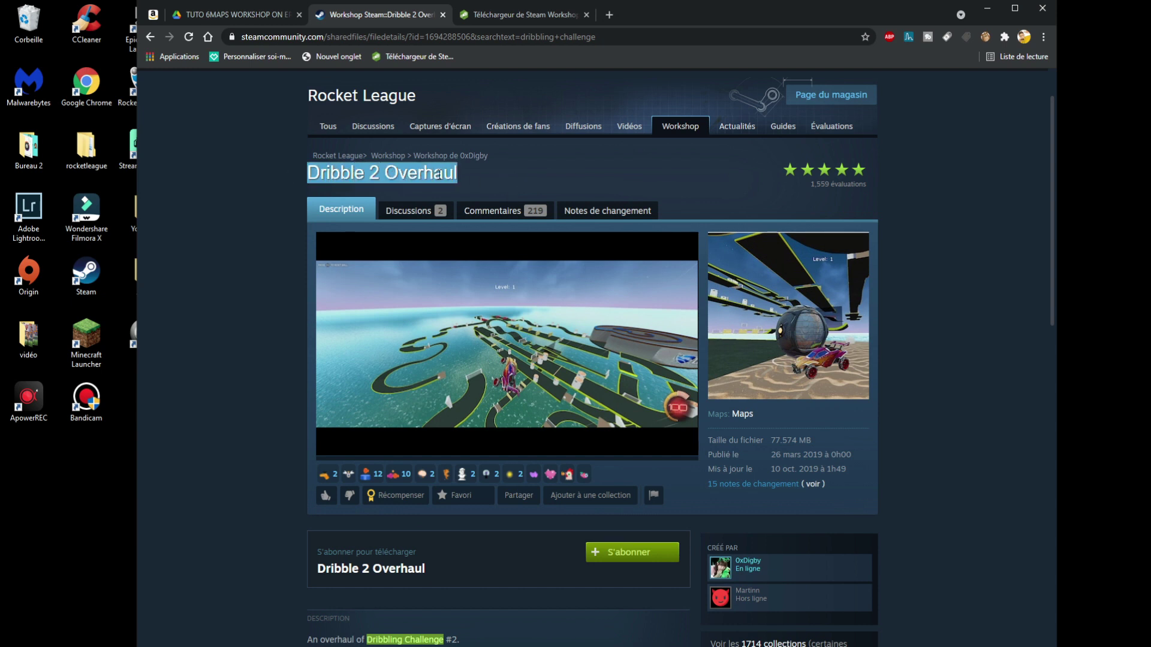
pyautogui.click(572, 184)
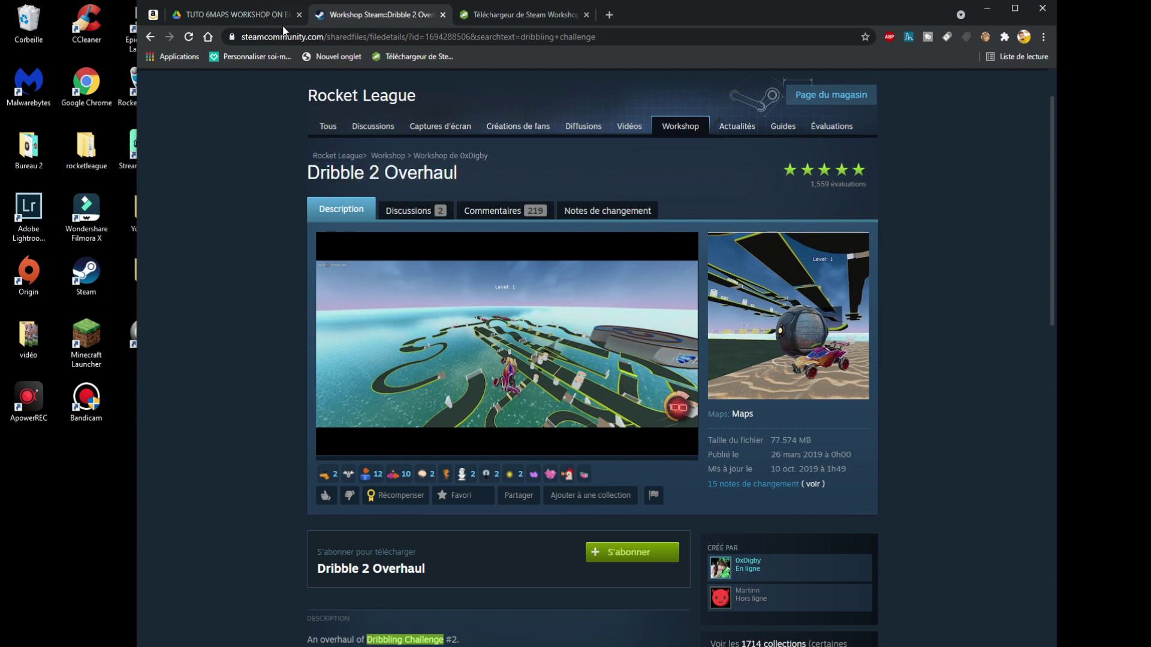
pyautogui.click(576, 39)
pyautogui.hotkey('ctrl', 'c')
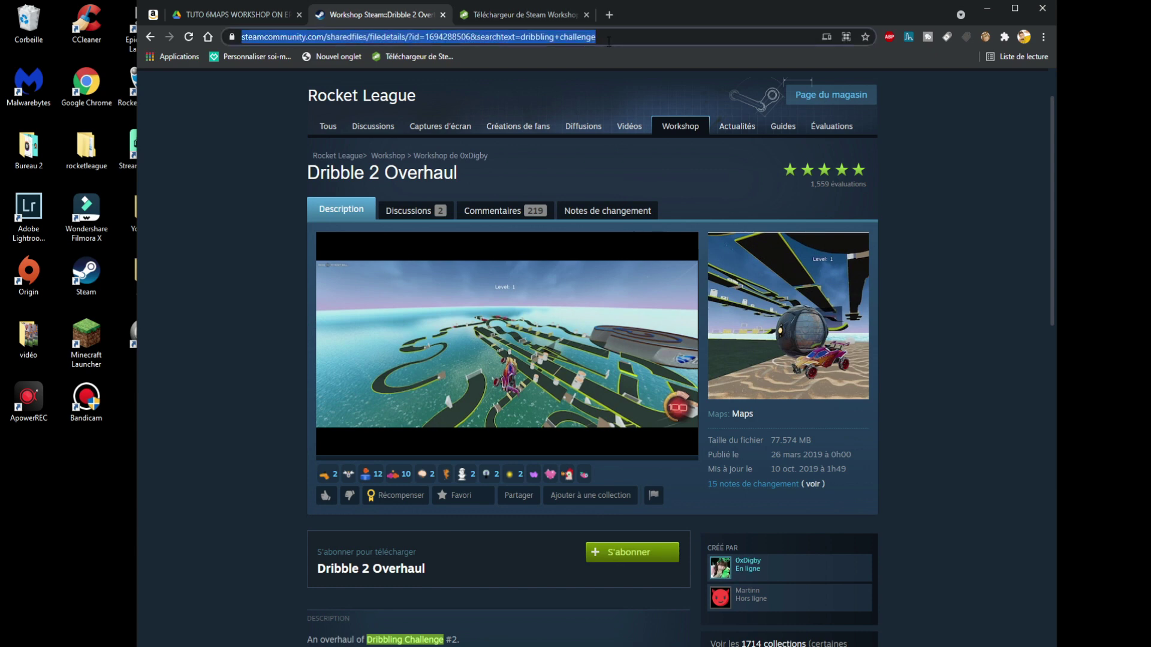
# Paste the copied workshop address into the Steam Workshop downloader site and download the Dribble 2 map
pyautogui.click(495, 16)
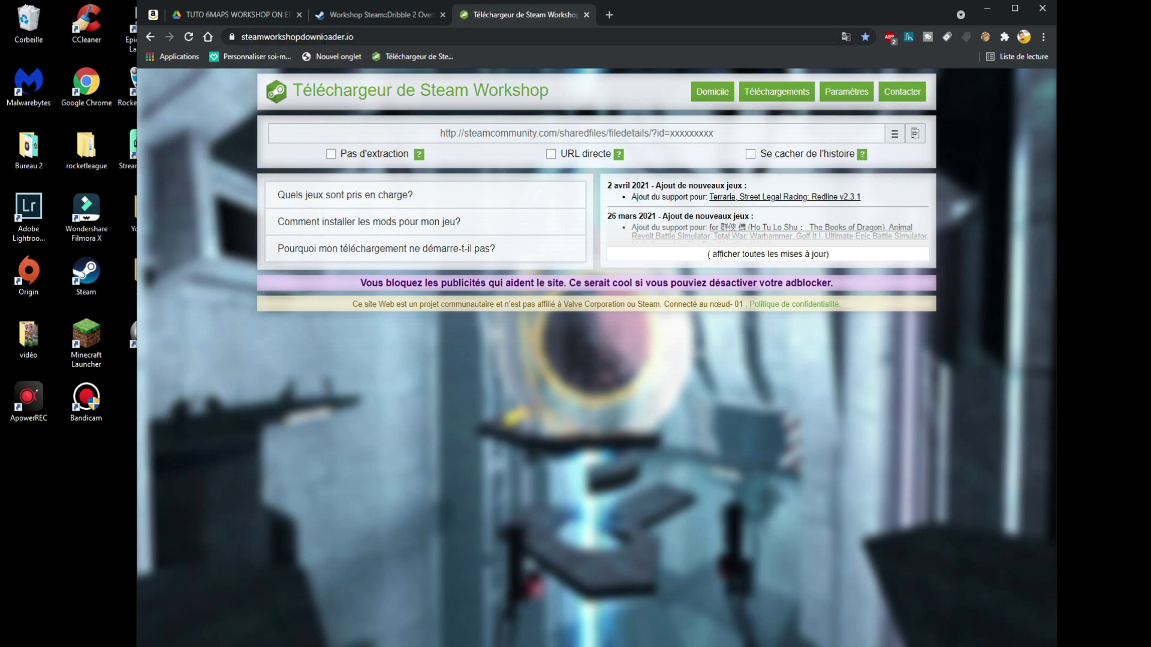
pyautogui.click(588, 133)
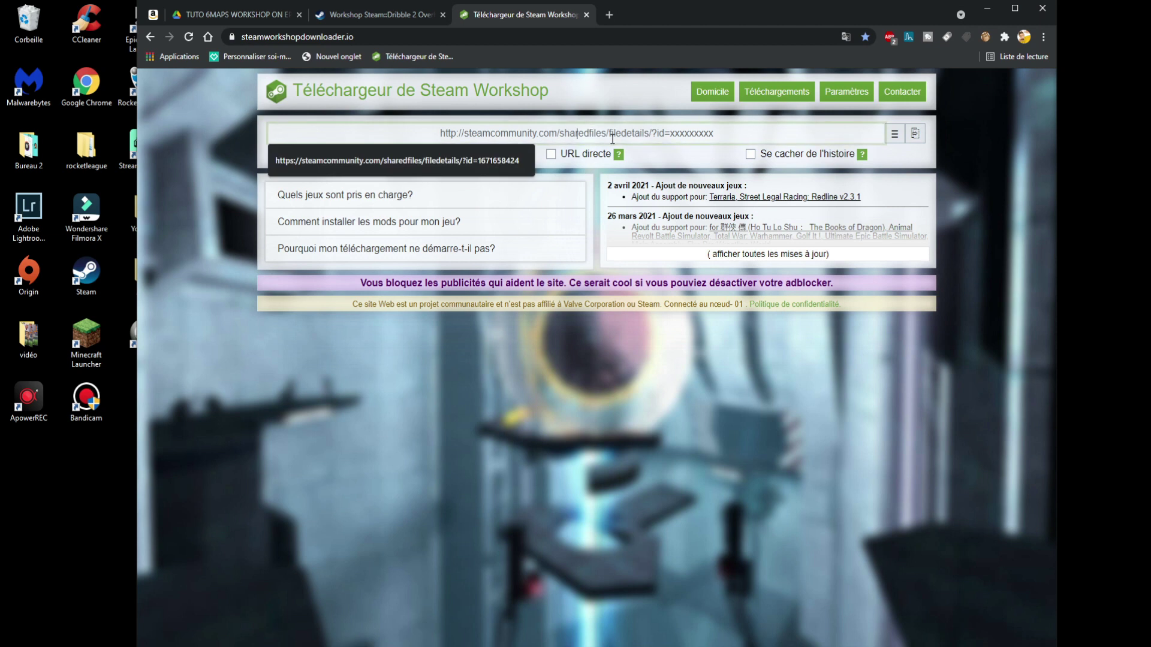
pyautogui.hotkey('ctrl', 'v')
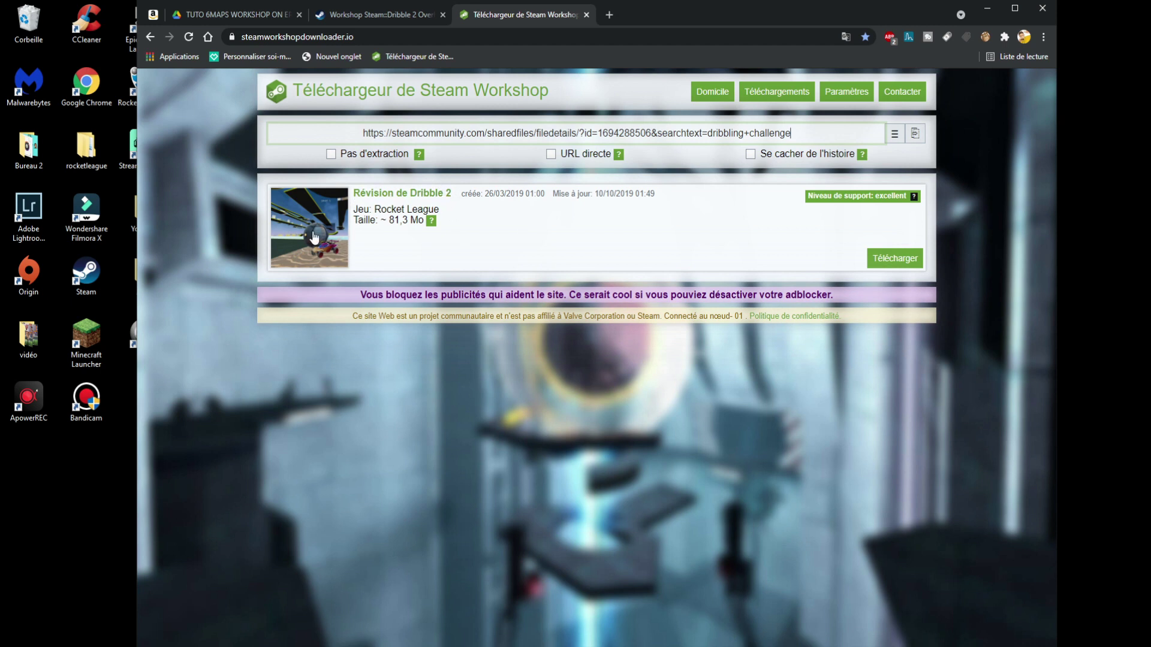
pyautogui.click(899, 259)
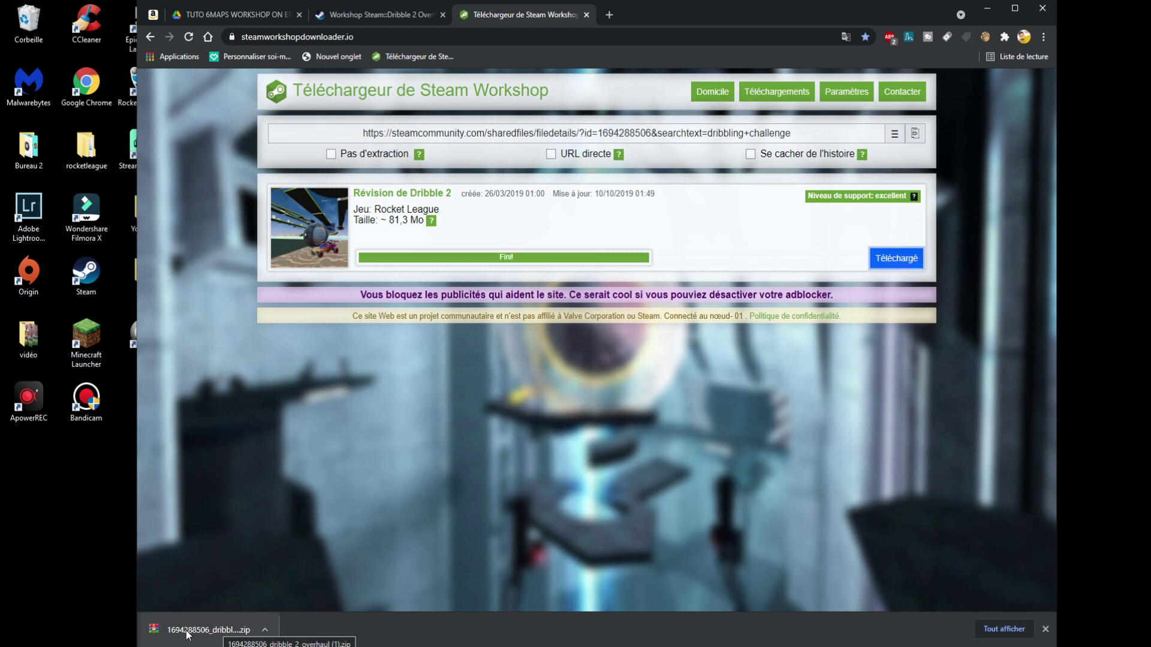
# Open the downloaded dribble_2_overhaul archive in WinRAR and clear the other windows so it sits beside the desktop's MAPS folder
pyautogui.click(216, 633)
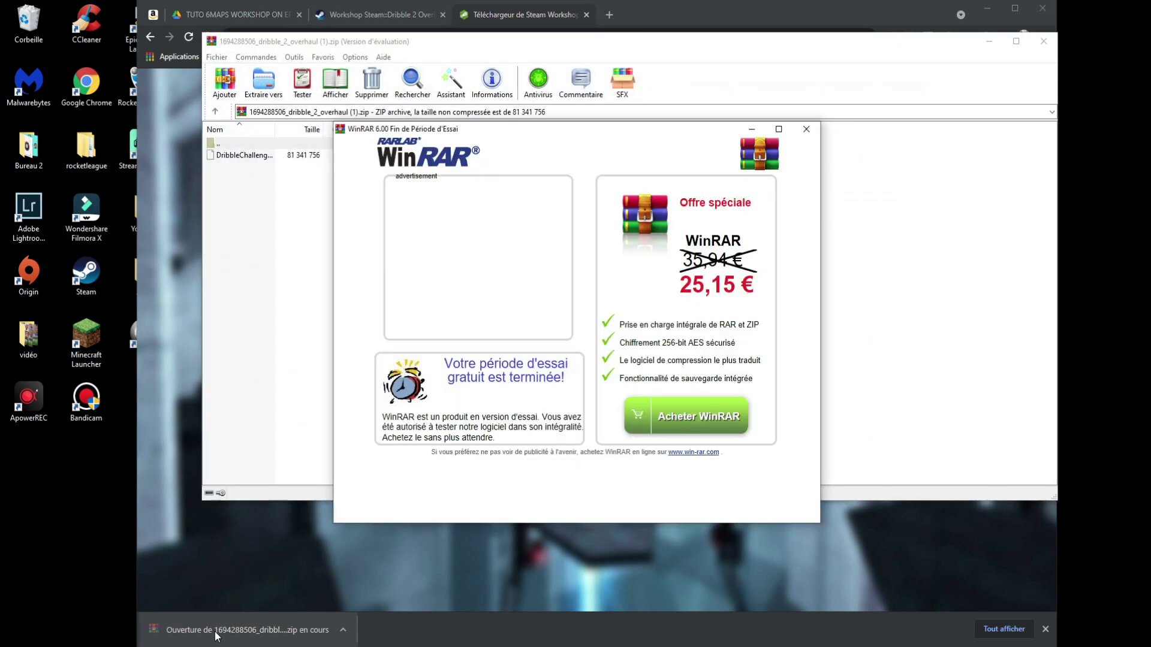
pyautogui.click(806, 129)
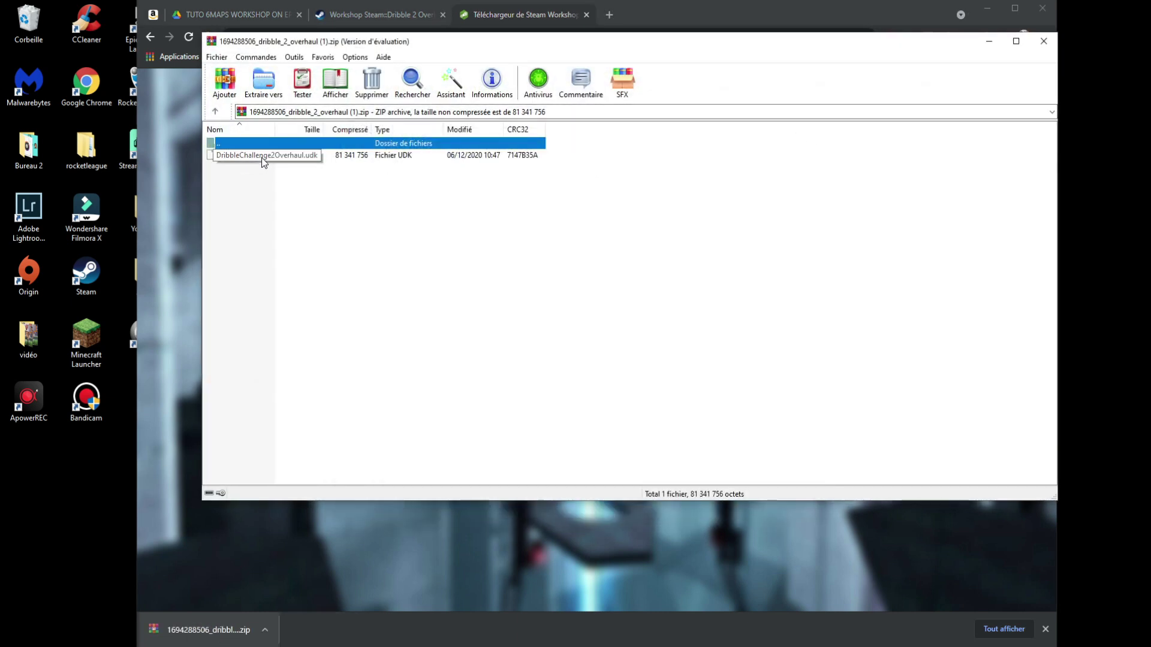
pyautogui.click(988, 8)
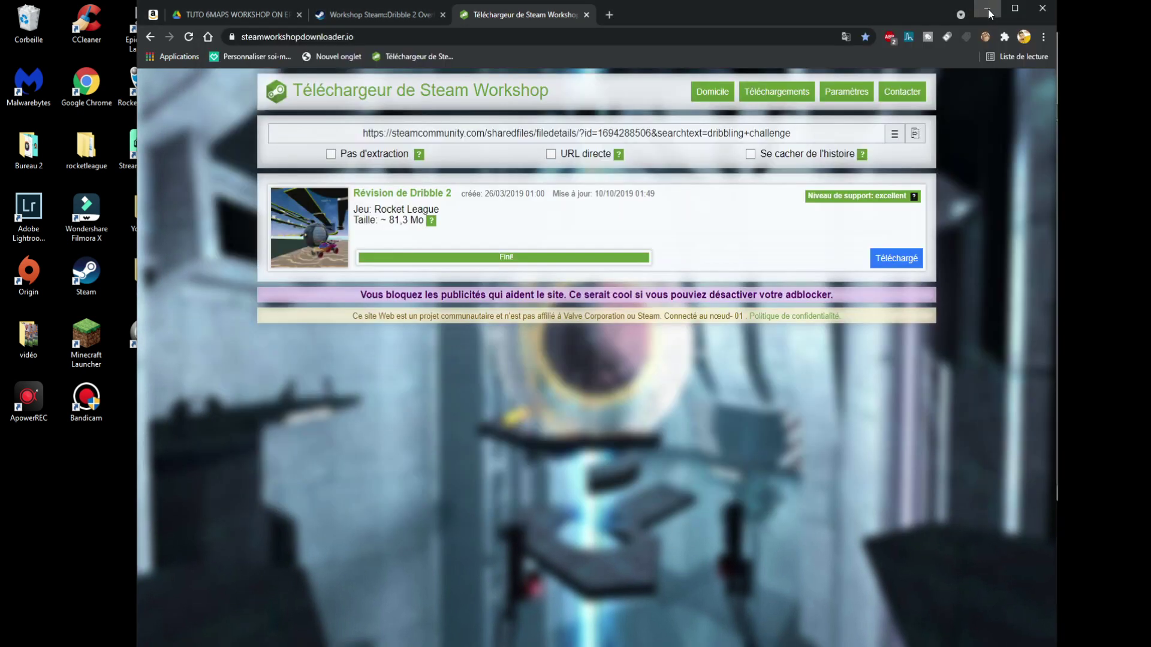
pyautogui.moveTo(600, 47); pyautogui.dragTo(879, 33)
pyautogui.click(442, 106)
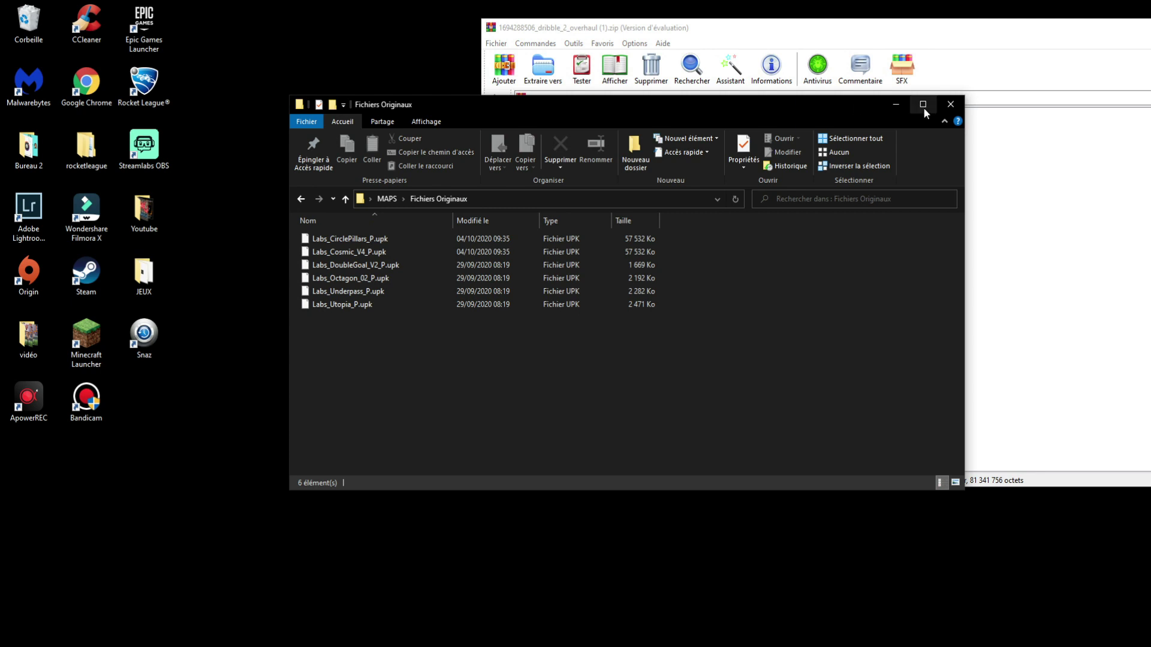
pyautogui.click(951, 104)
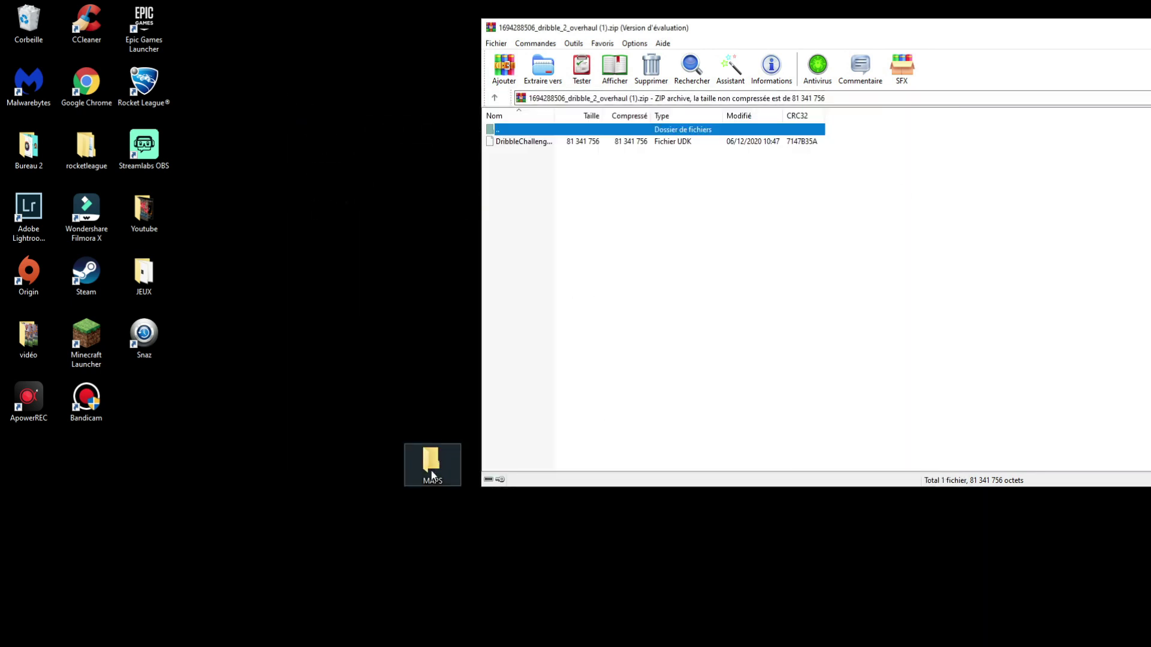
# Extract the DribbleChallenge2Overhaul.udk file from the archive into the desktop's MAPS folder and close the archive
pyautogui.moveTo(536, 143); pyautogui.dragTo(428, 472)
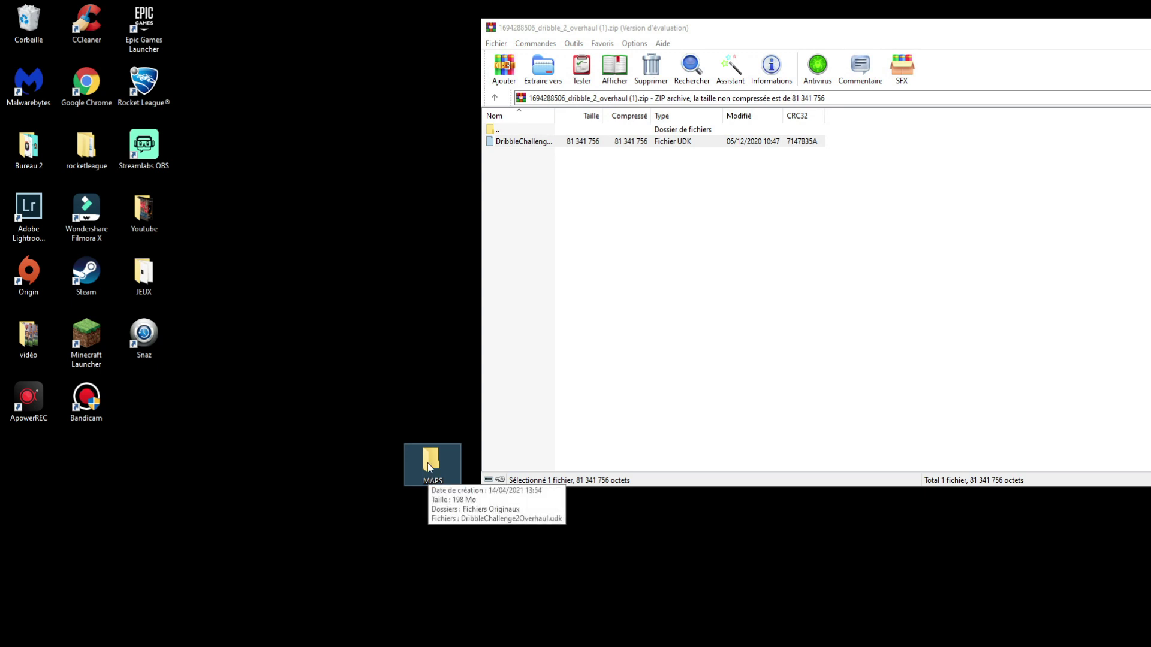
pyautogui.moveTo(981, 32); pyautogui.dragTo(936, 38)
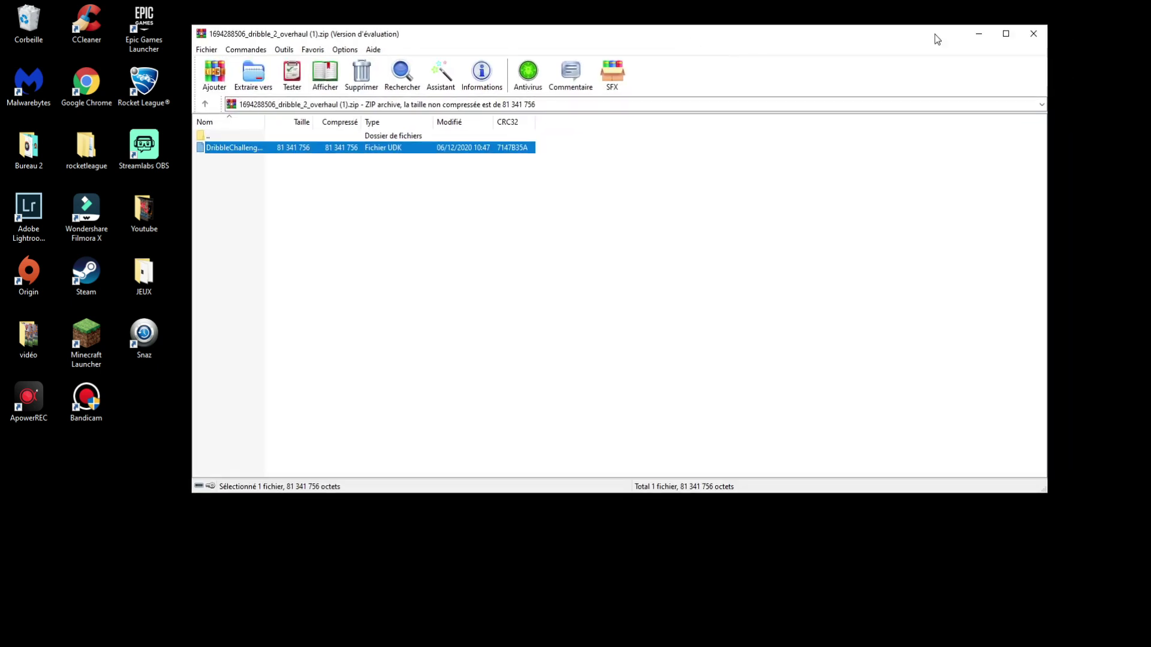
pyautogui.click(1034, 34)
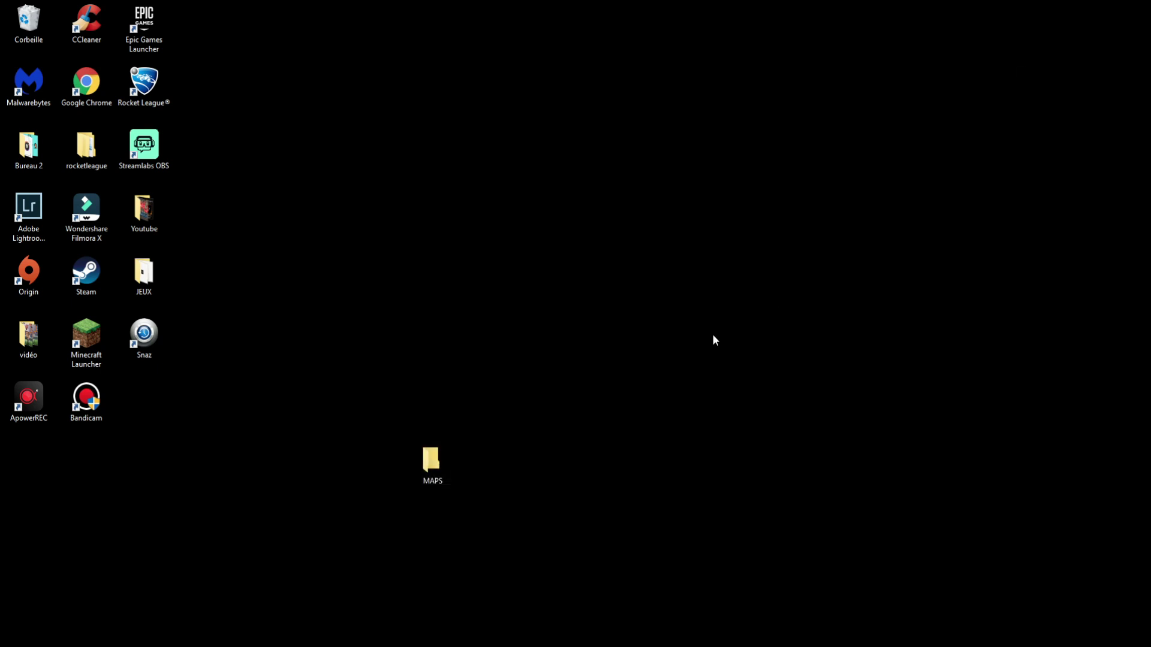
# Copy the full name of Labs_CirclePillars_P.upk, extension included, from the Fichiers Originaux subfolder of MAPS
pyautogui.doubleClick(431, 461)
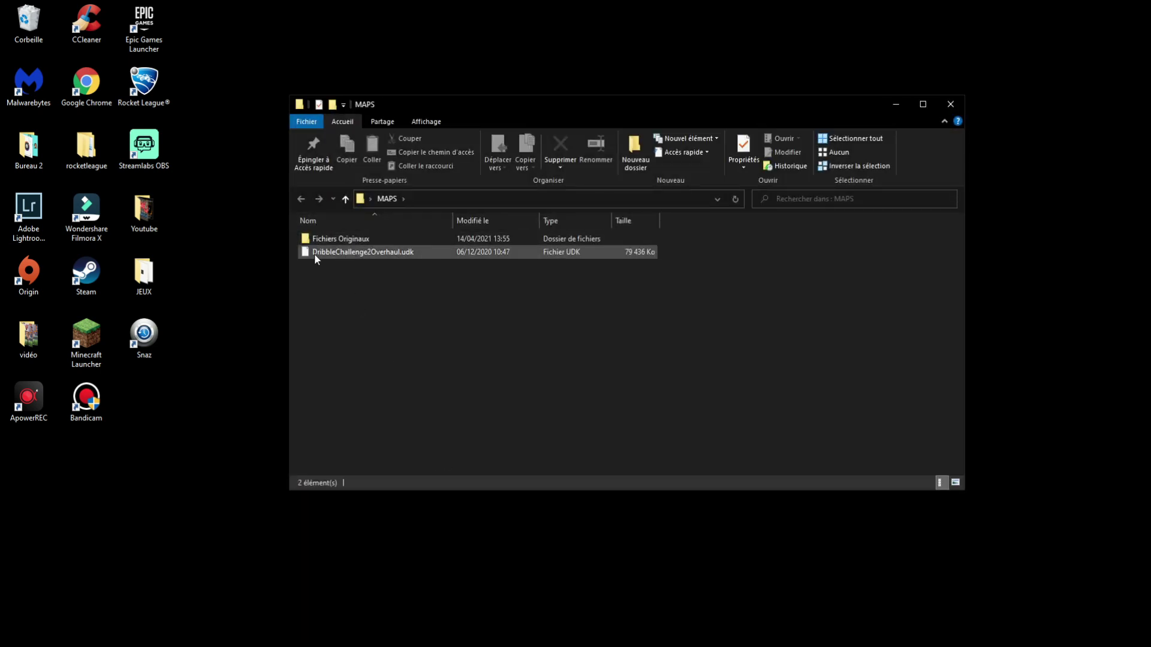
pyautogui.doubleClick(345, 240)
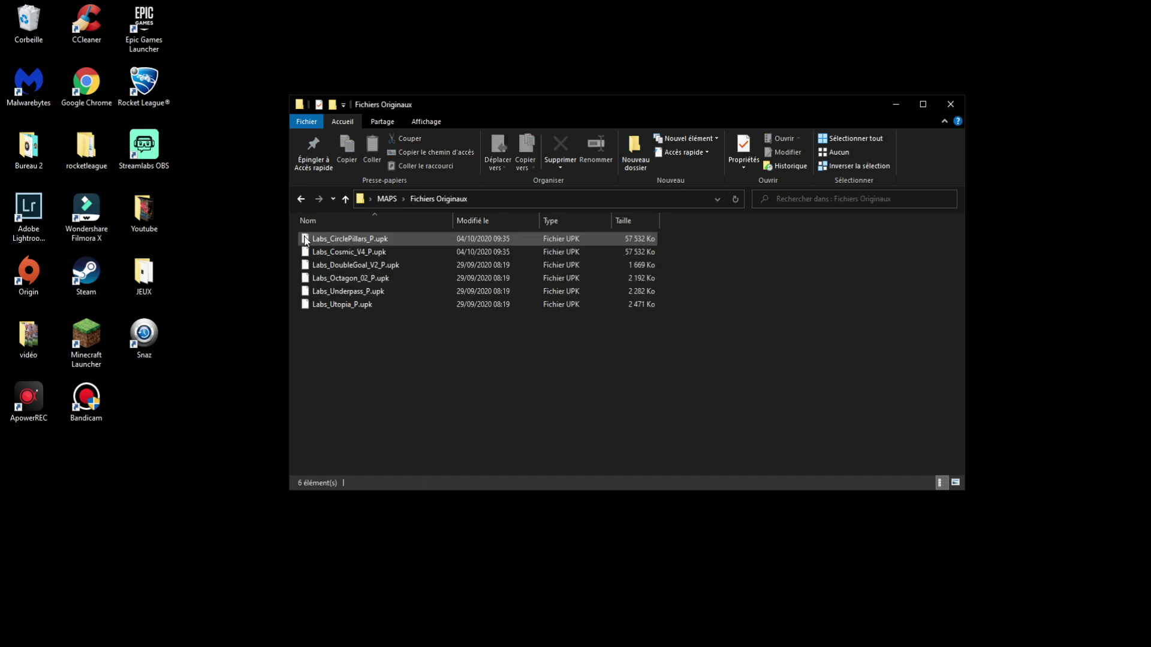
pyautogui.rightClick(394, 239)
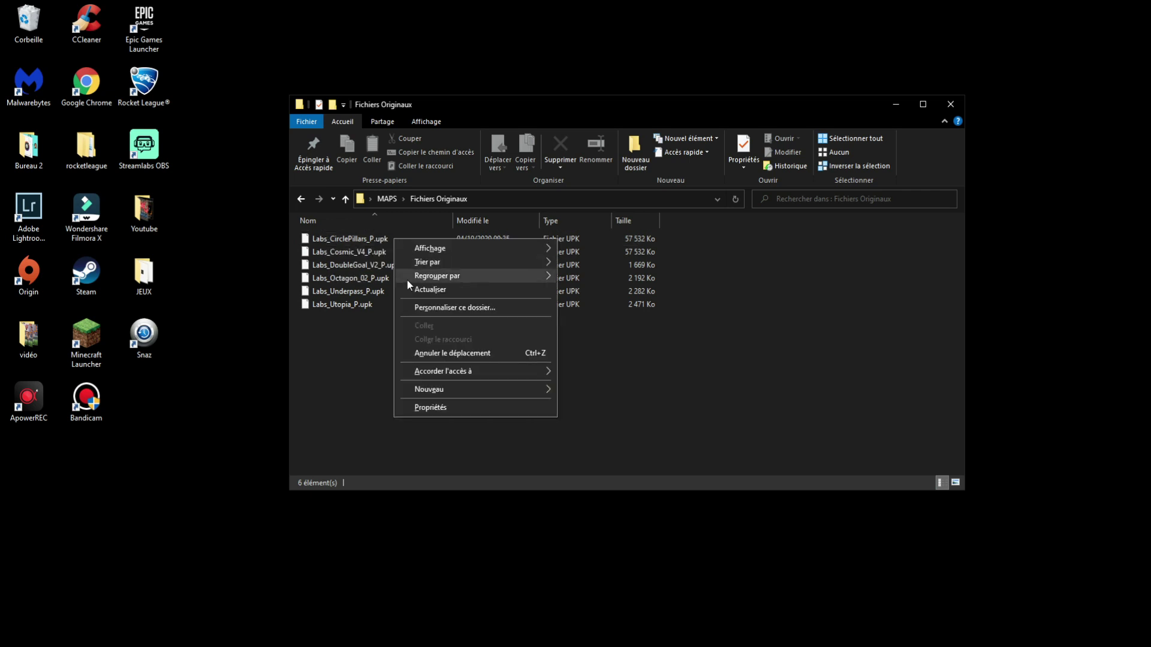
pyautogui.click(378, 239)
pyautogui.rightClick(377, 239)
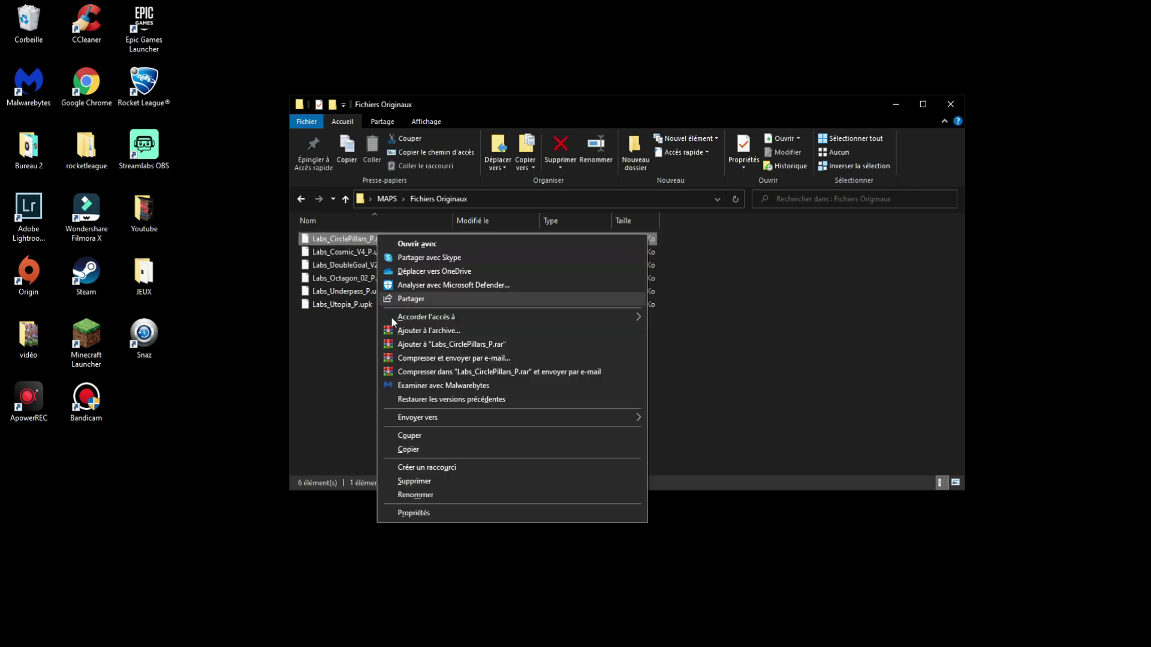
pyautogui.click(413, 497)
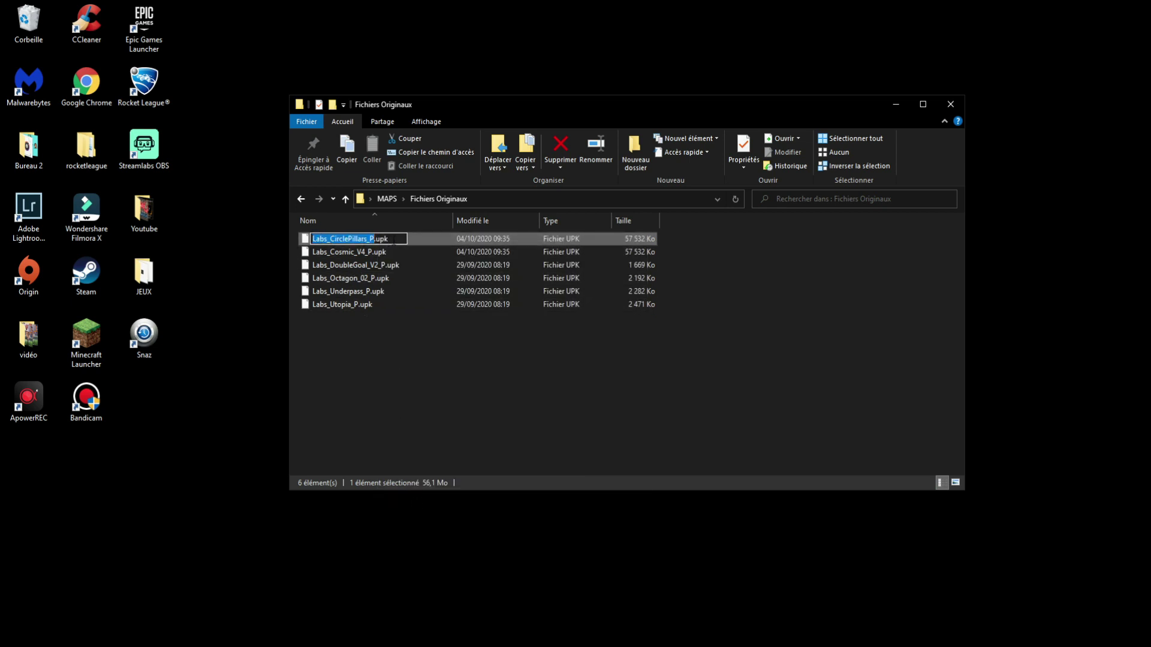
pyautogui.moveTo(400, 240); pyautogui.dragTo(309, 245)
pyautogui.hotkey('ctrl', 'c')
# Rename DribbleChallenge2Overhaul.udk in MAPS to Labs_CirclePillars_P.upk, accept the extension change, and close the folder
pyautogui.click(301, 199)
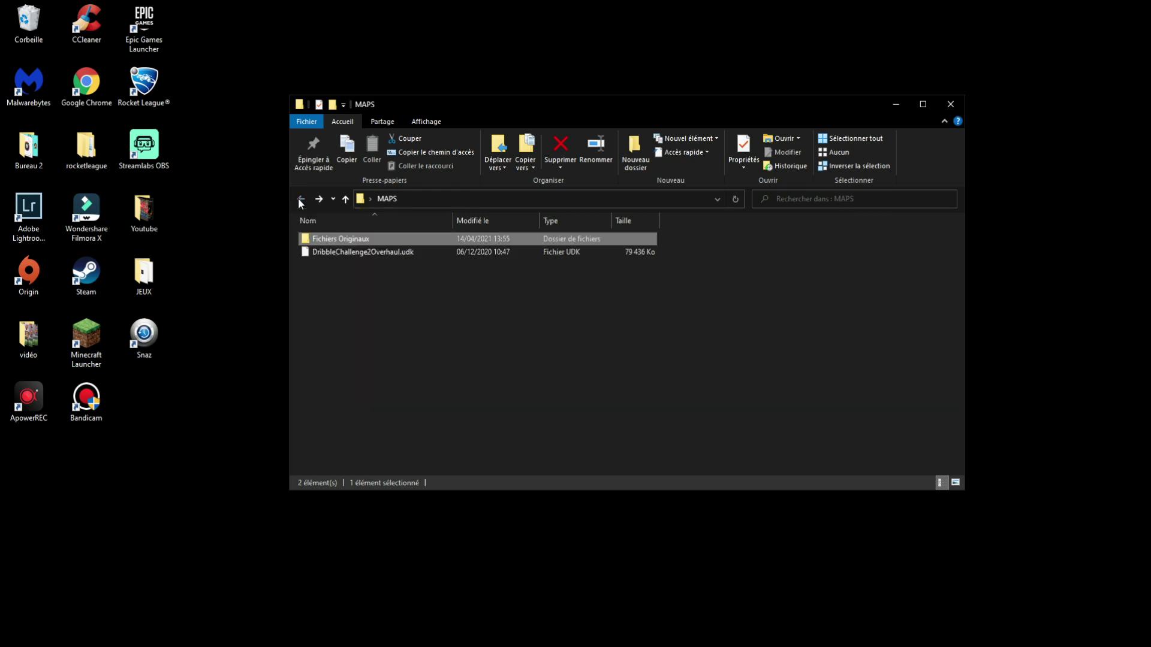
pyautogui.rightClick(385, 253)
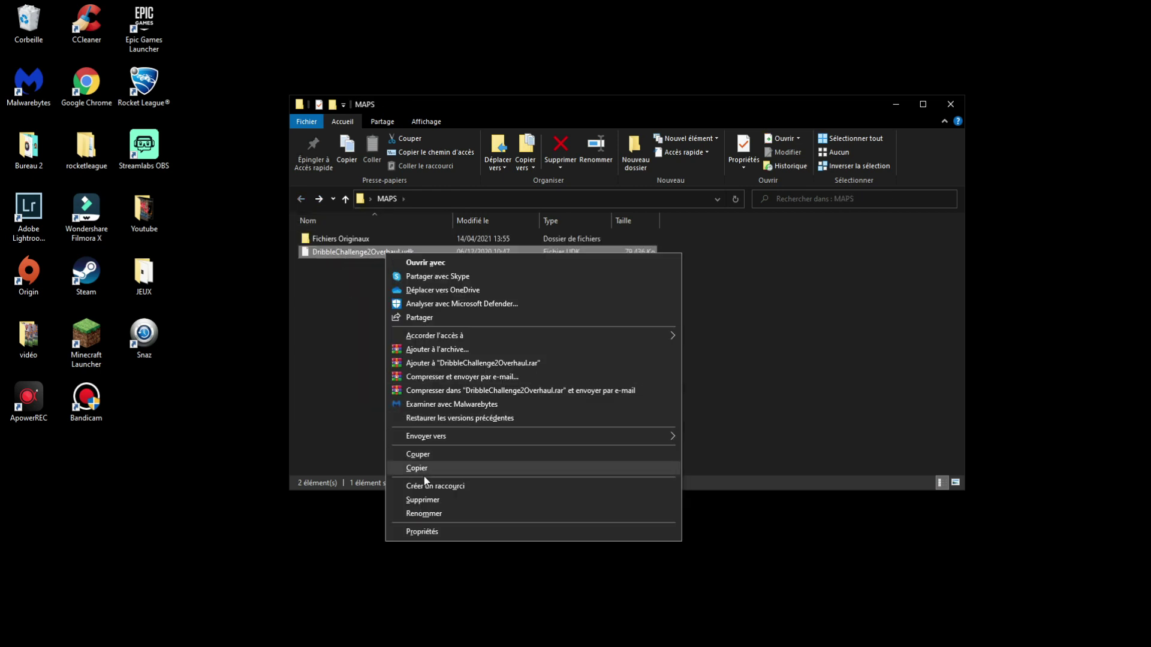
pyautogui.click(426, 513)
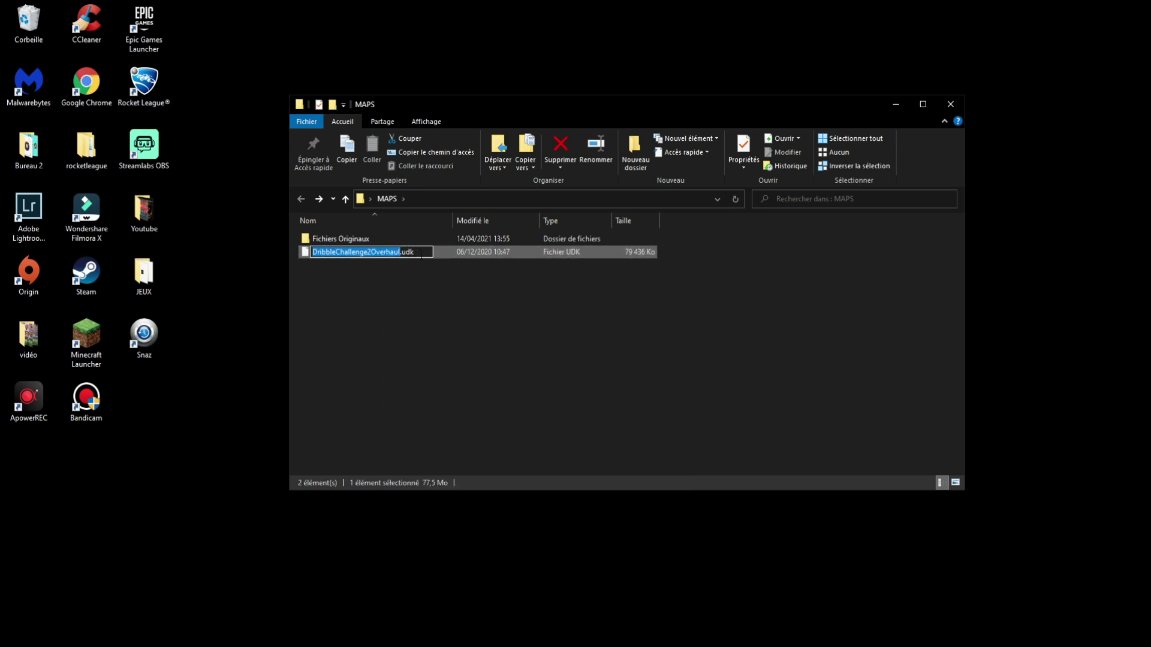
pyautogui.moveTo(421, 252); pyautogui.dragTo(291, 253)
pyautogui.hotkey('ctrl', 'v')
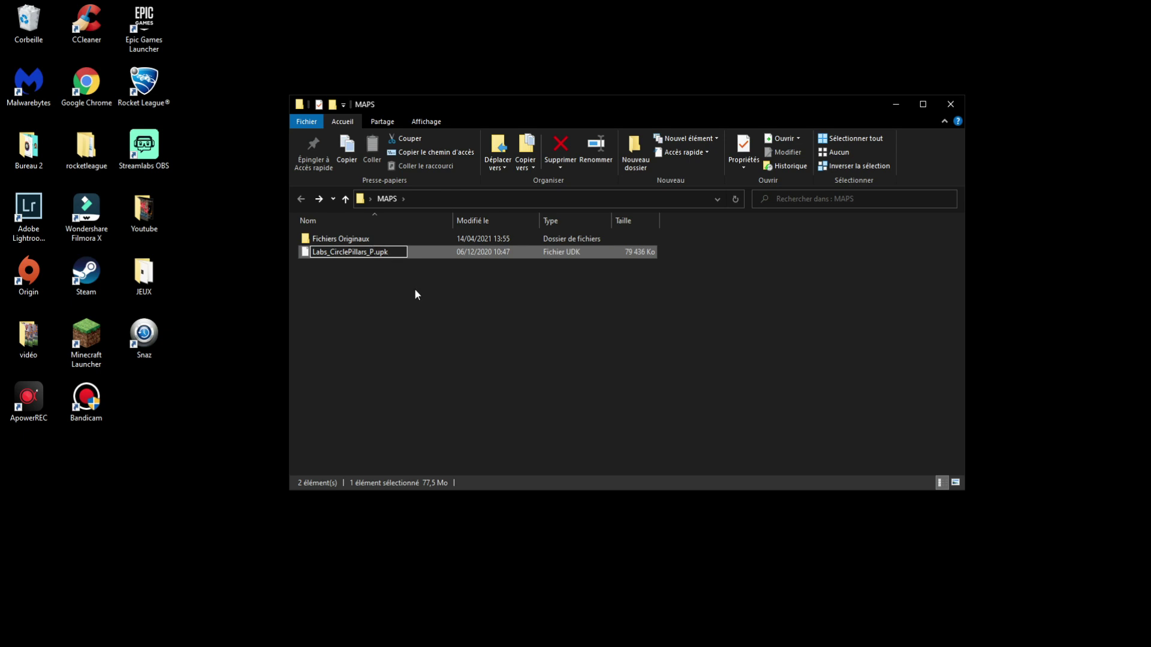
pyautogui.press('Return')
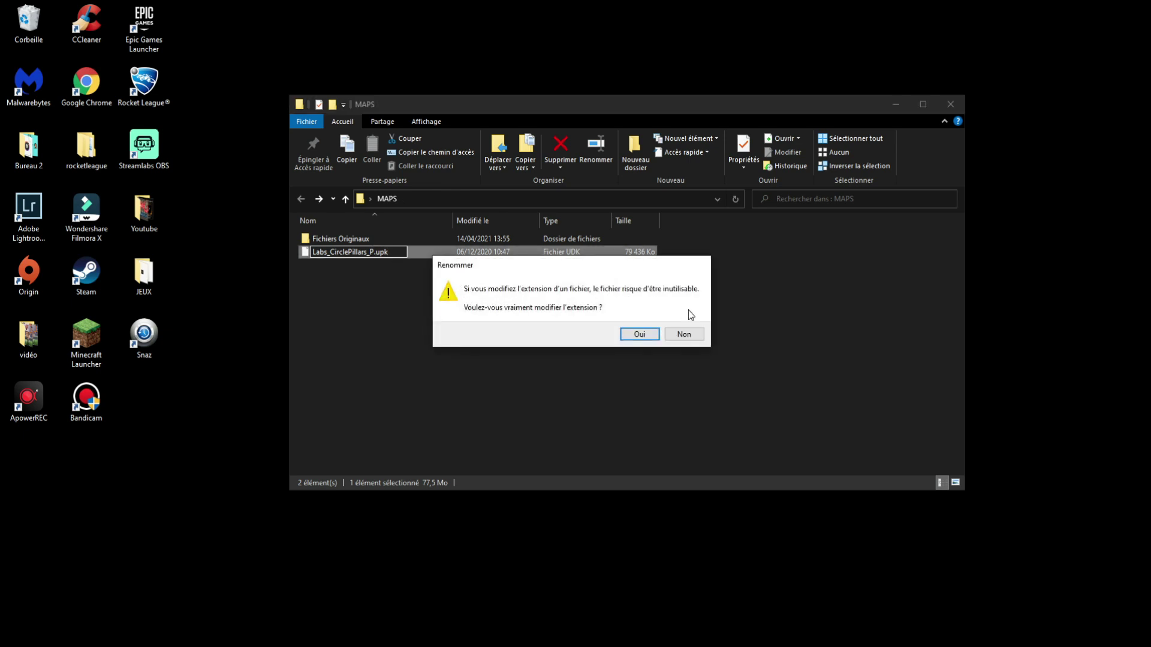
pyautogui.click(639, 334)
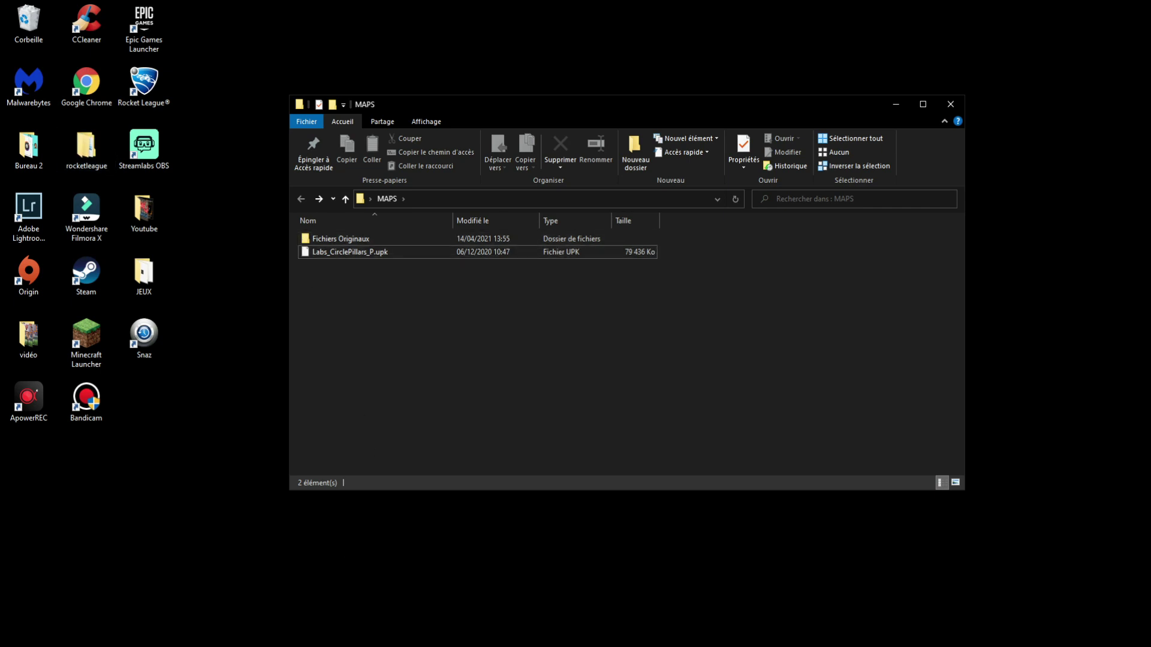
pyautogui.click(950, 103)
# Browse to the Epic Games folder inside Programmes (x86) on drive C in a new file explorer window
pyautogui.press('super+e')
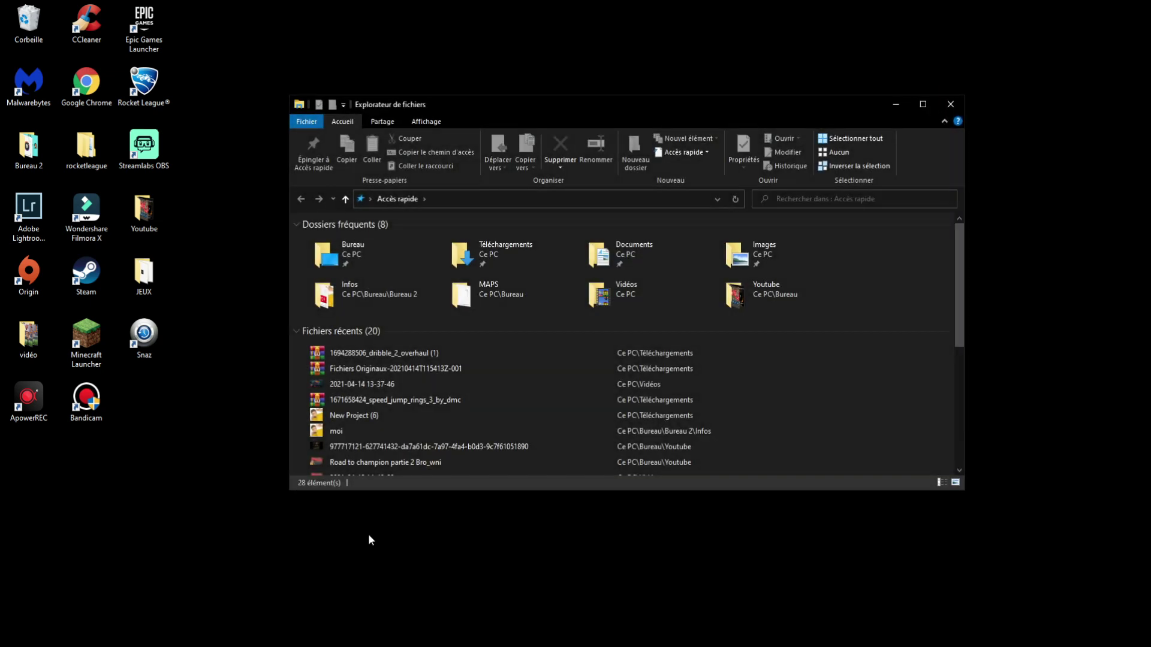
pyautogui.click(372, 199)
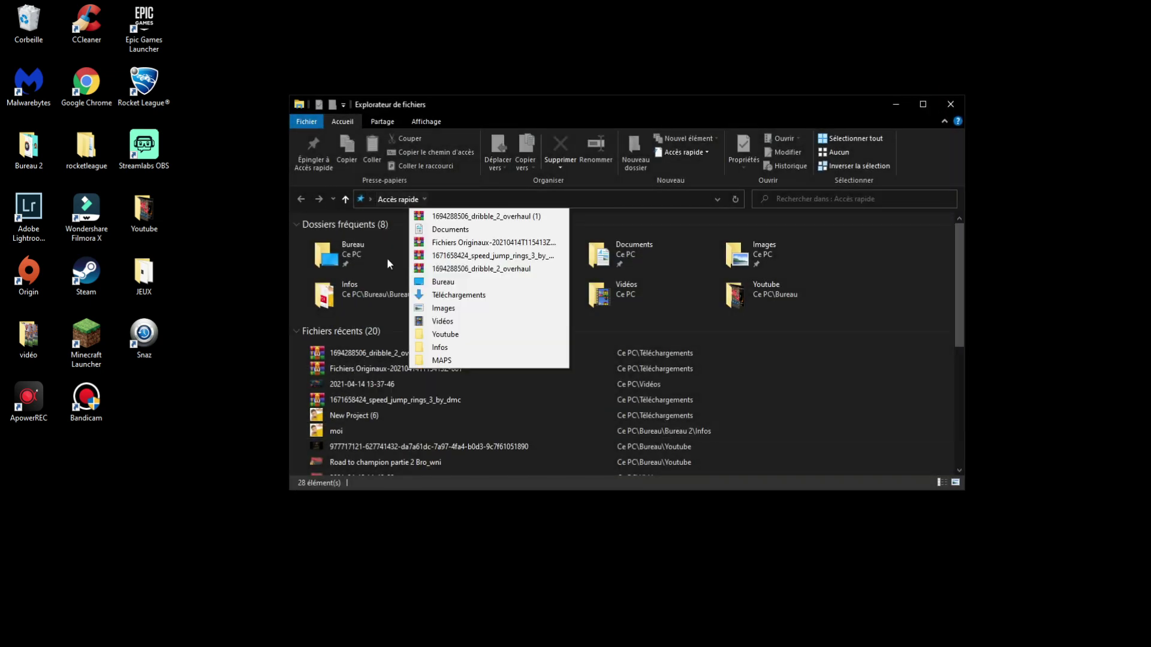
pyautogui.click(385, 275)
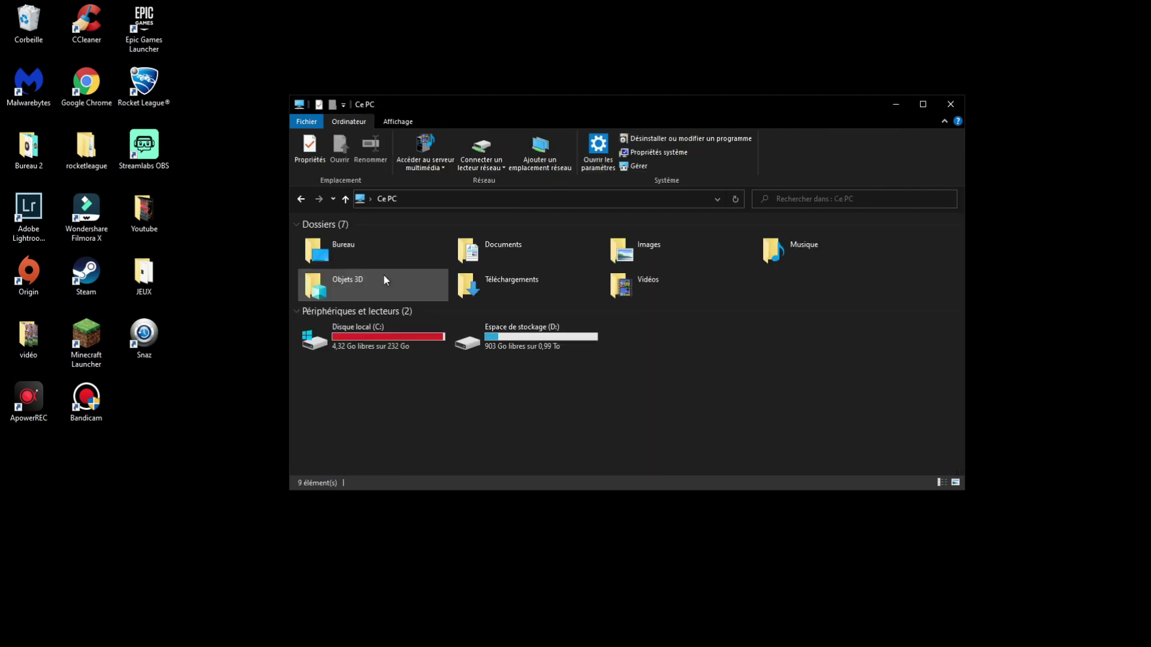
pyautogui.doubleClick(377, 345)
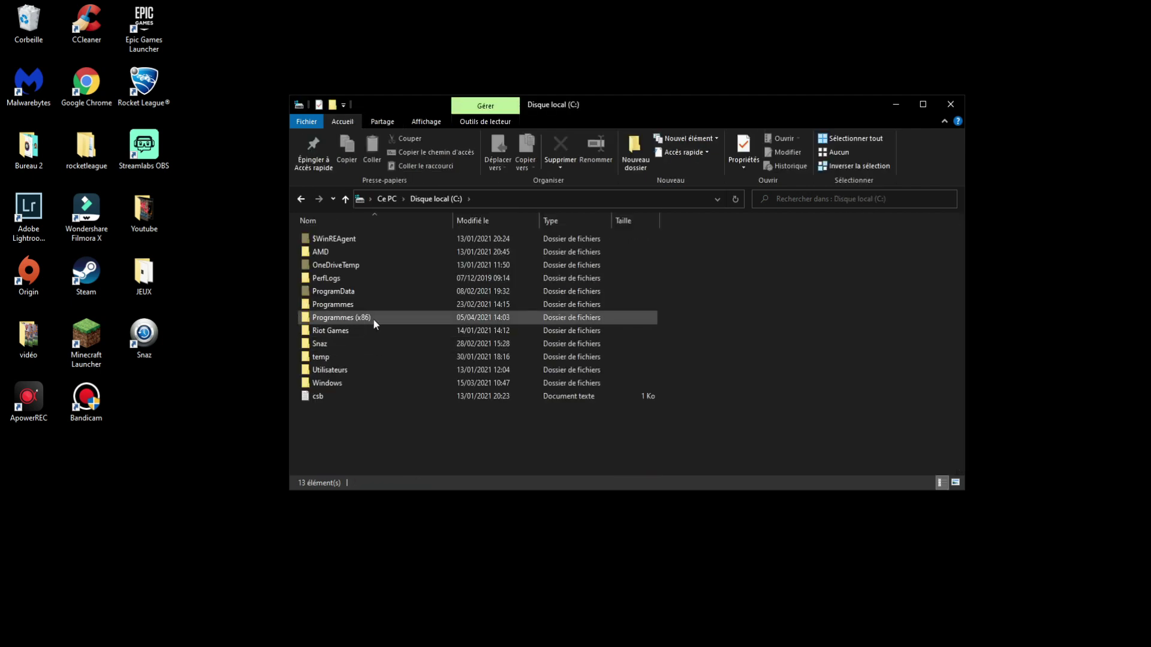
pyautogui.doubleClick(352, 319)
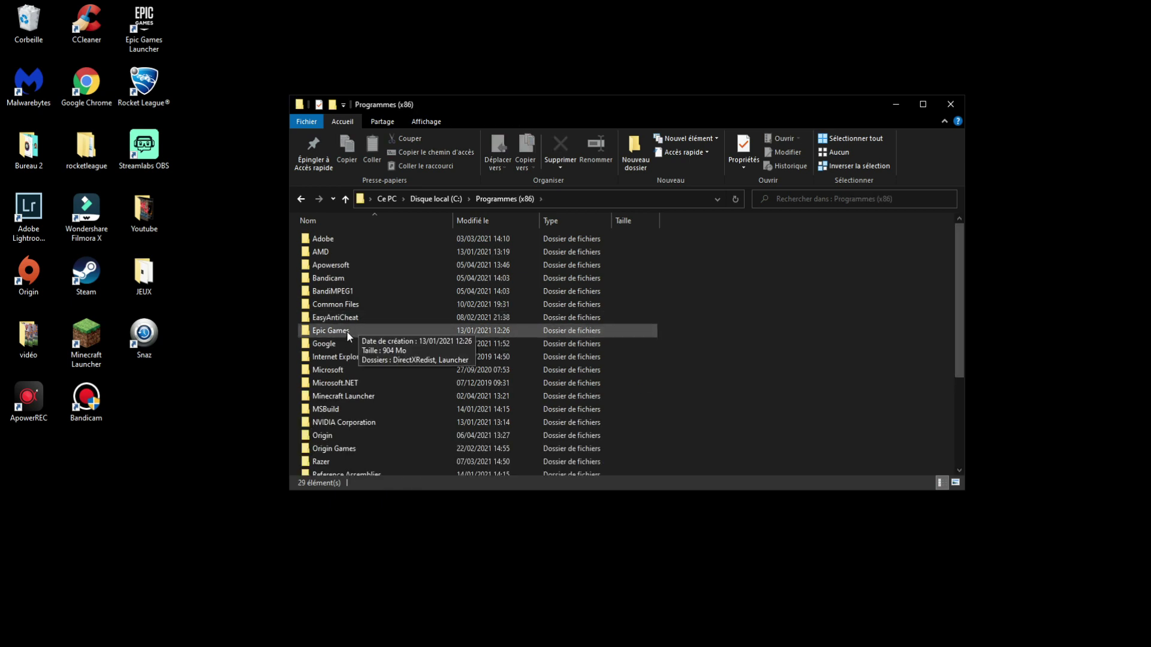
pyautogui.doubleClick(346, 331)
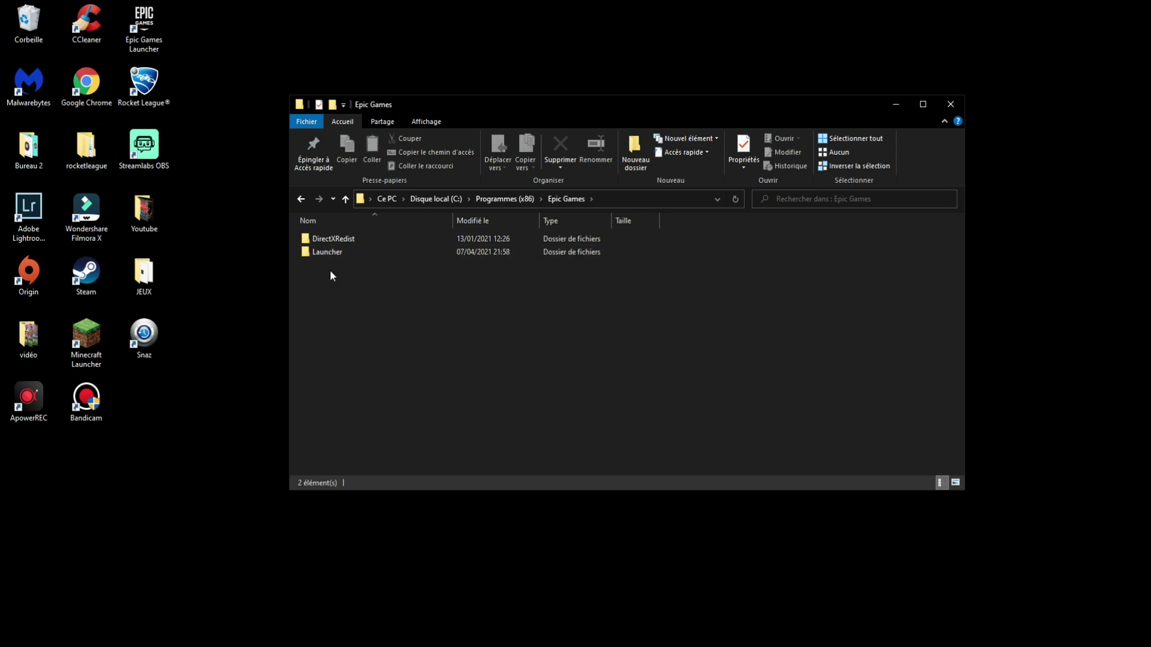
# Open the CookedPCConsole folder under TAGame in the desktop's rocketleague folder and close the Epic Games window
pyautogui.doubleClick(91, 155)
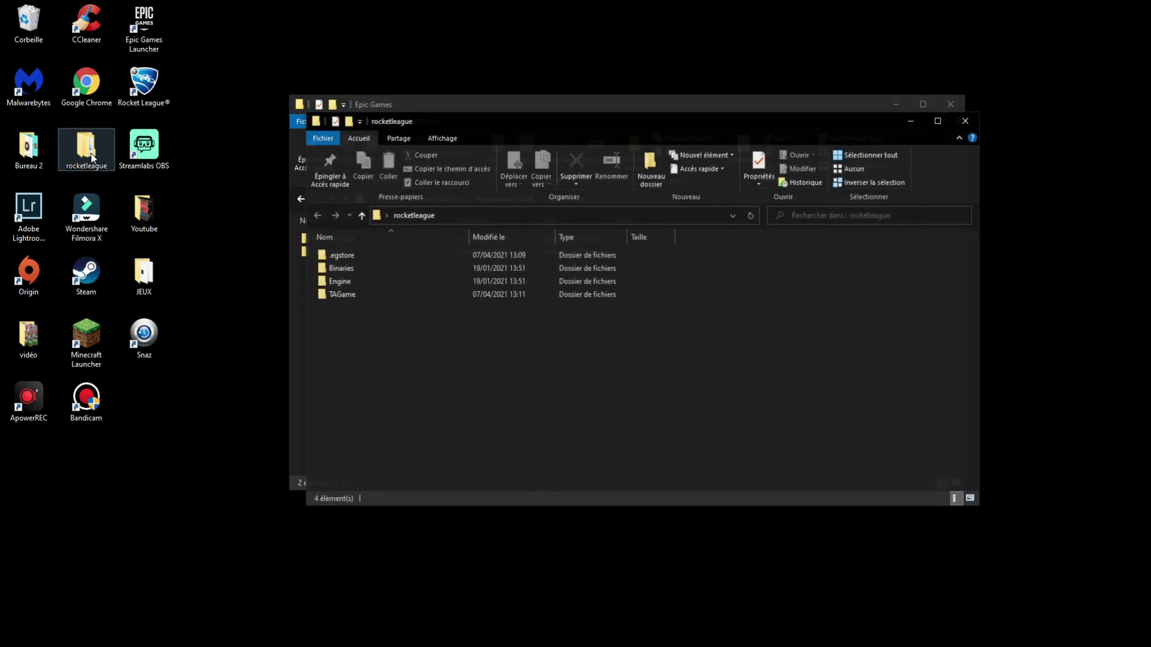
pyautogui.doubleClick(347, 298)
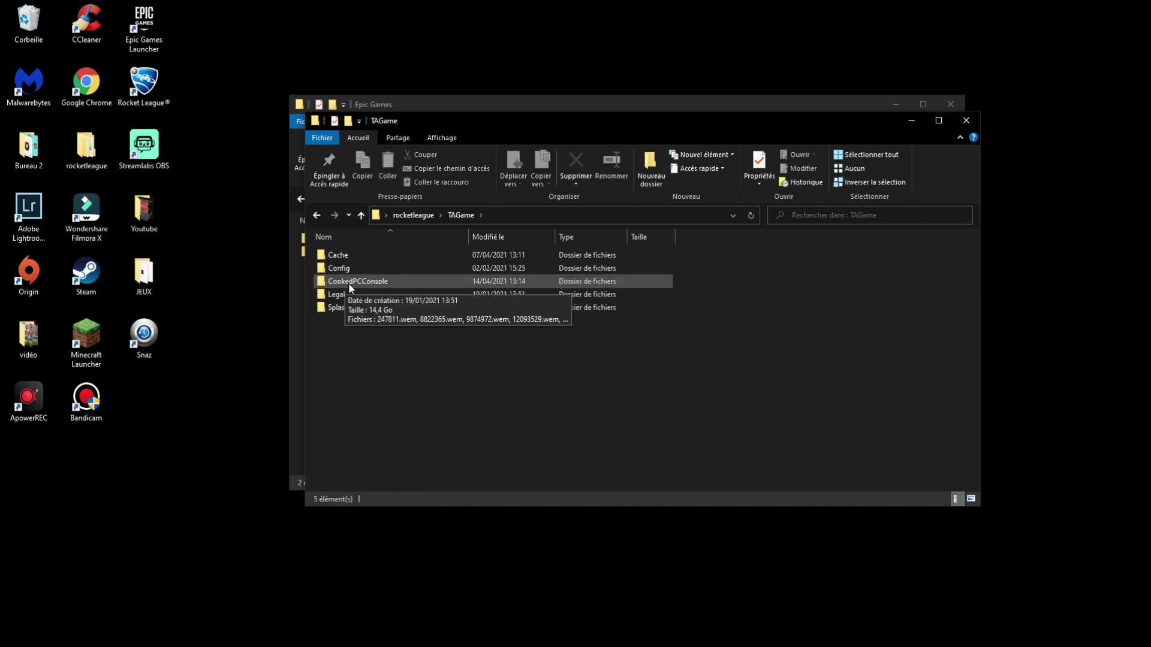
pyautogui.doubleClick(397, 283)
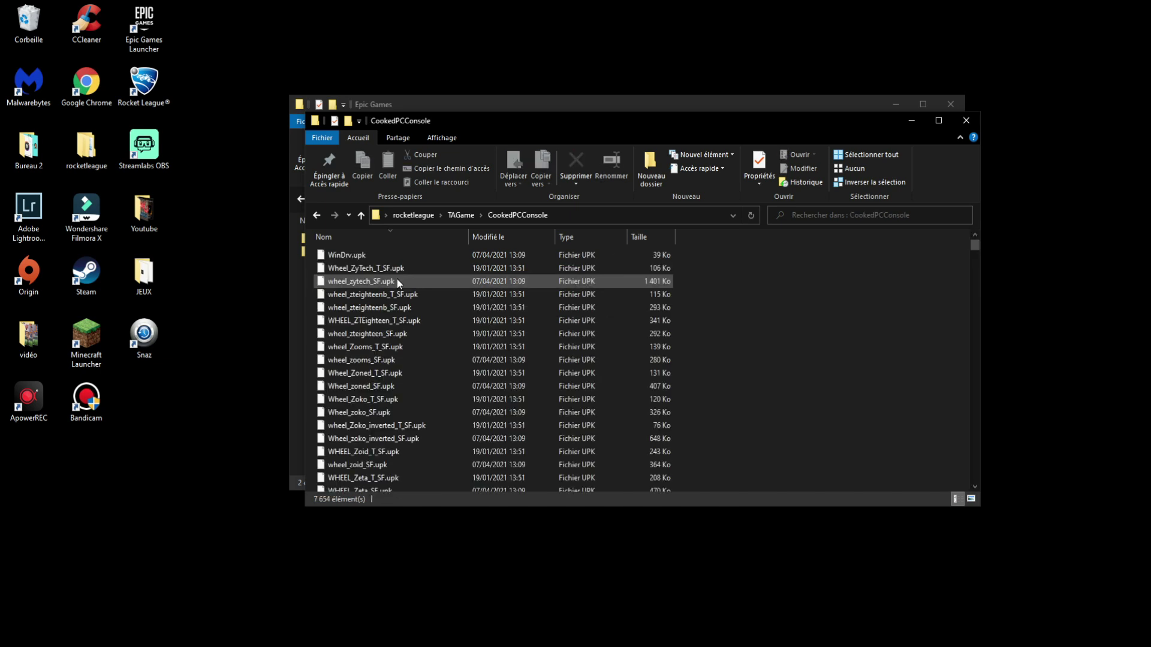
pyautogui.scroll(-5, 492, 283)
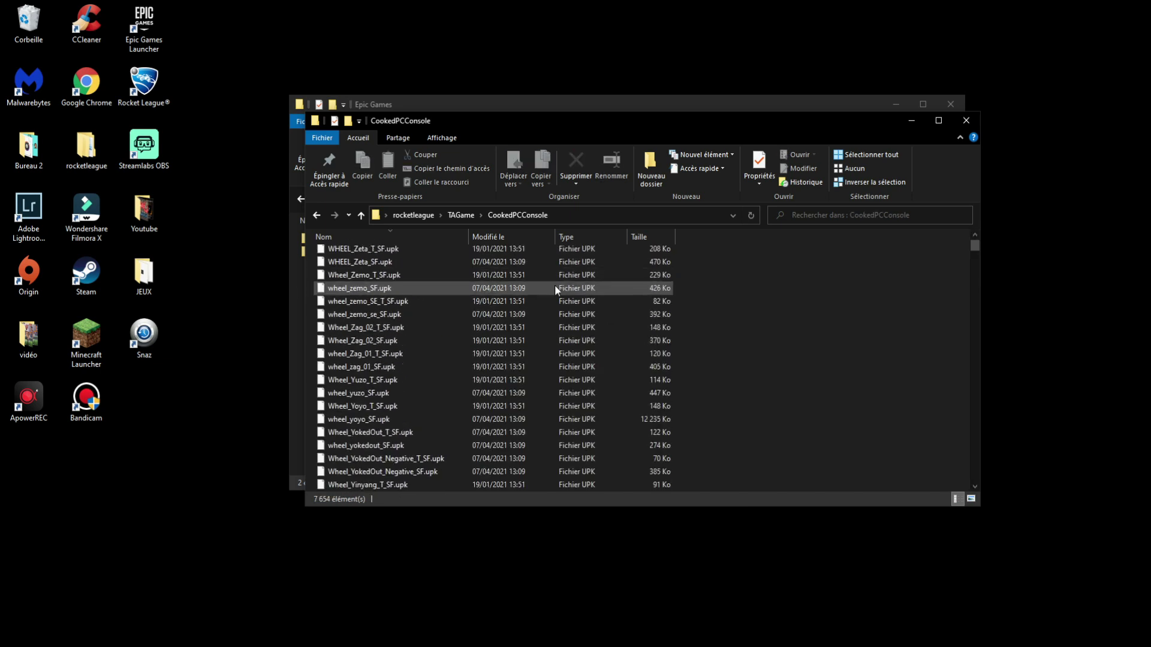
pyautogui.scroll(5, 519, 434)
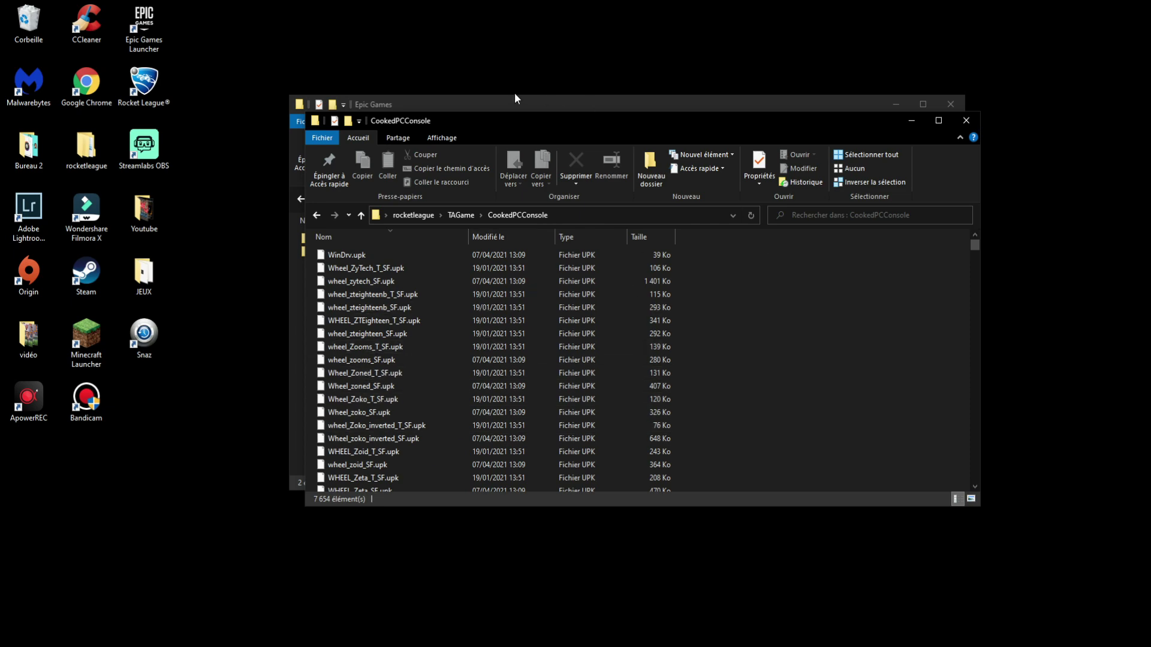
pyautogui.moveTo(731, 128); pyautogui.dragTo(864, 99)
pyautogui.click(949, 104)
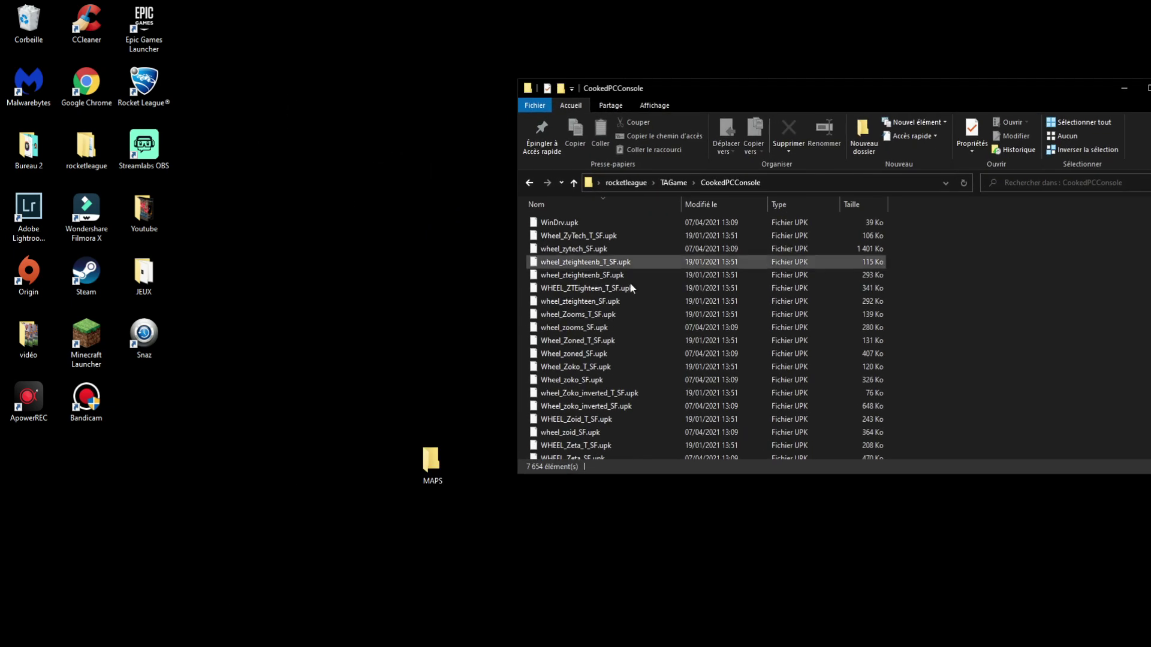
# Copy Labs_CirclePillars_P.upk from the MAPS folder into CookedPCConsole, replacing the file of the same name
pyautogui.doubleClick(433, 460)
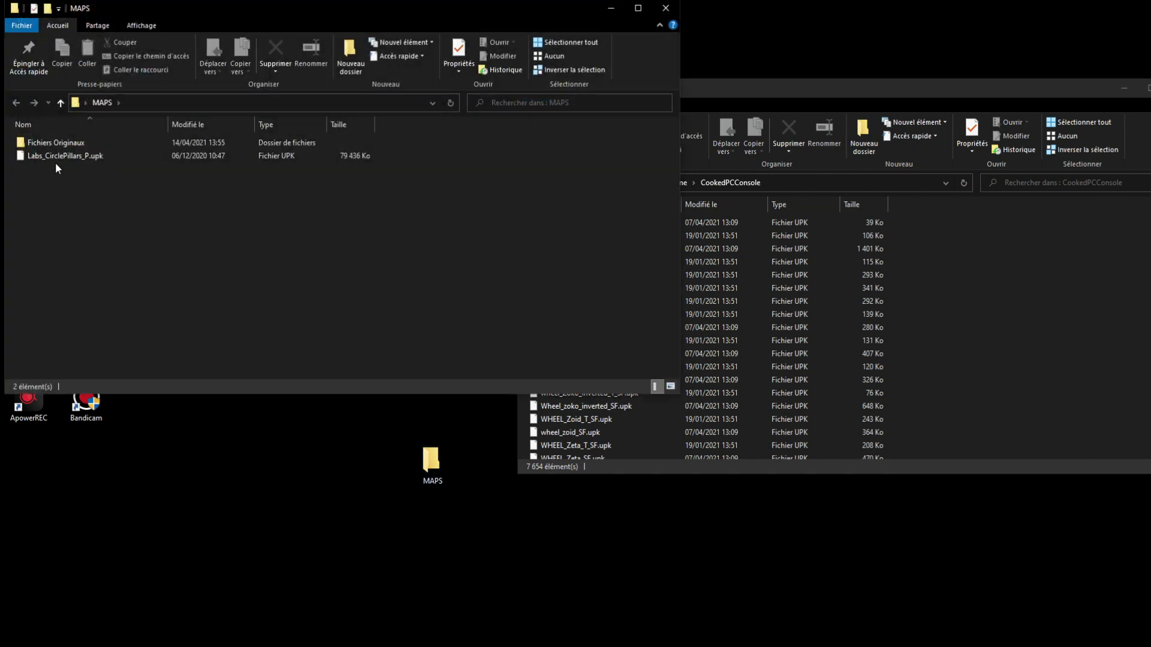
pyautogui.rightClick(152, 155)
pyautogui.click(87, 157)
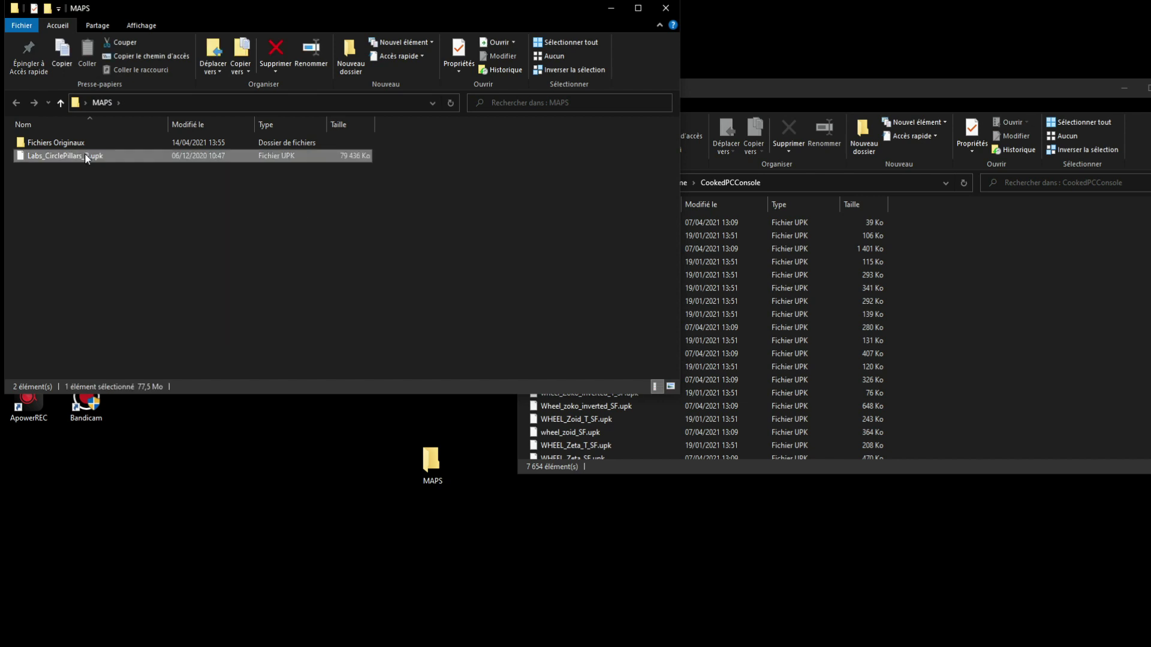
pyautogui.rightClick(85, 155)
pyautogui.click(127, 369)
pyautogui.click(1009, 322)
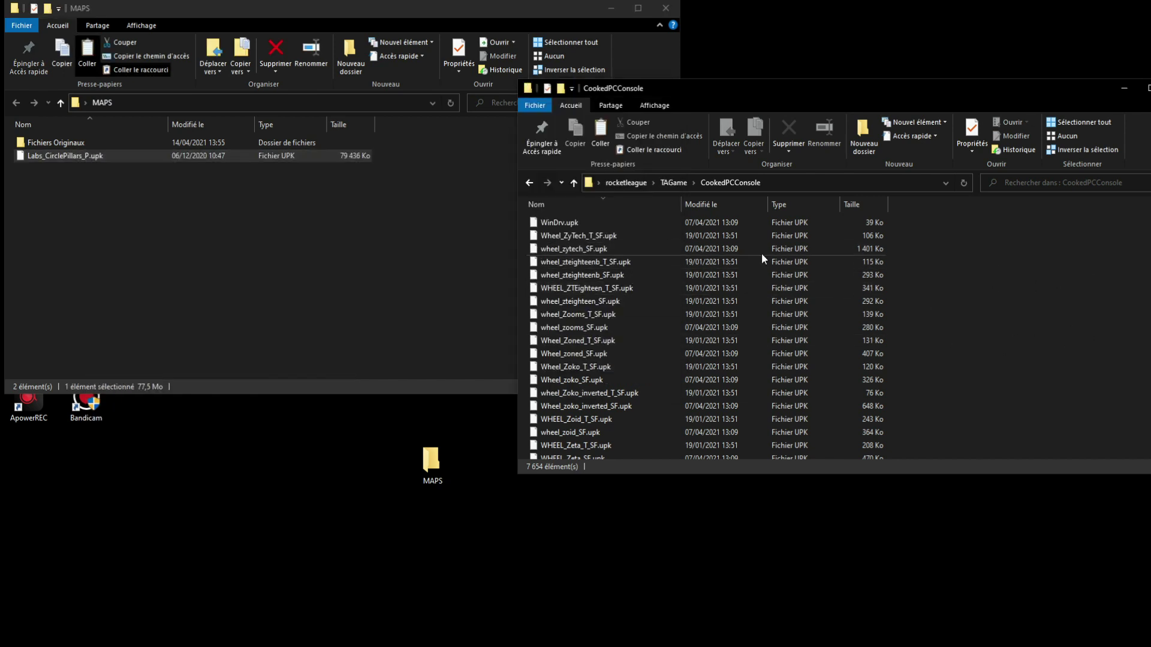
pyautogui.rightClick(1011, 329)
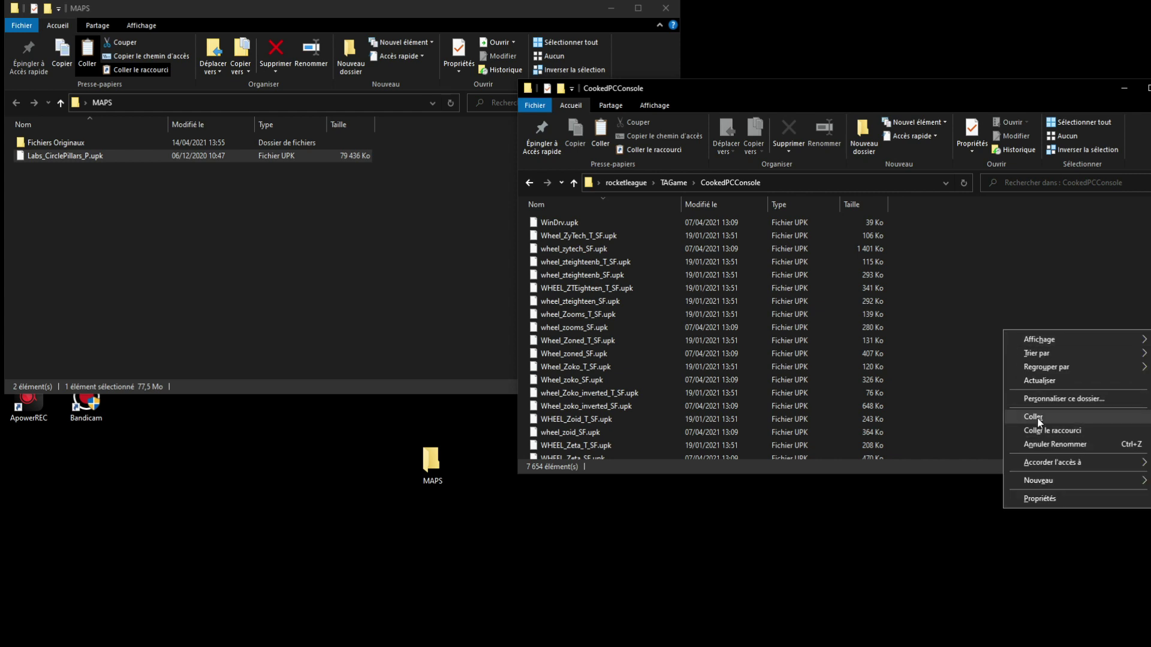
pyautogui.click(1037, 417)
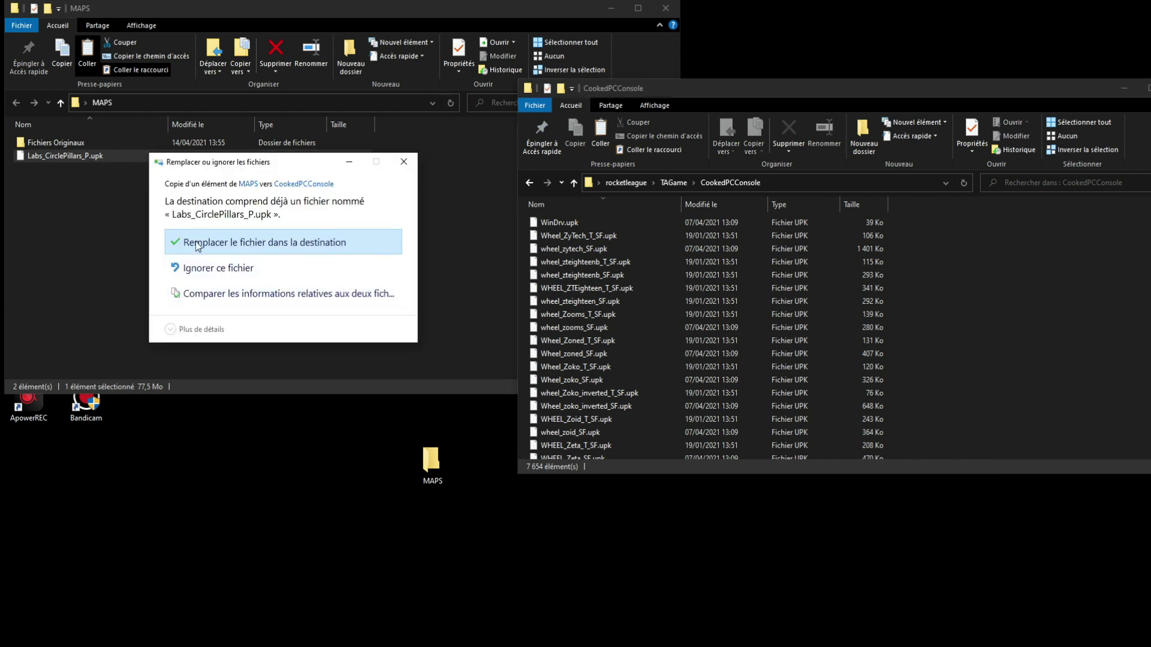
pyautogui.click(250, 240)
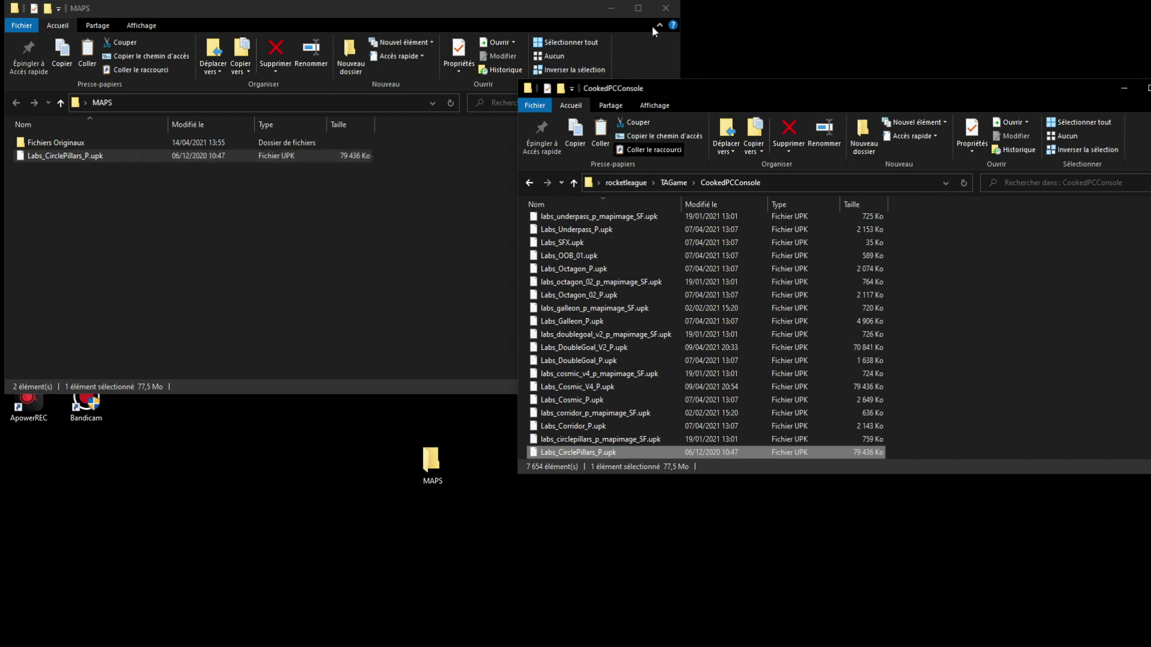
# Close the MAPS window, launch Rocket League from the desktop, and continue past its title screen
pyautogui.click(665, 7)
pyautogui.moveTo(736, 89); pyautogui.dragTo(568, 46)
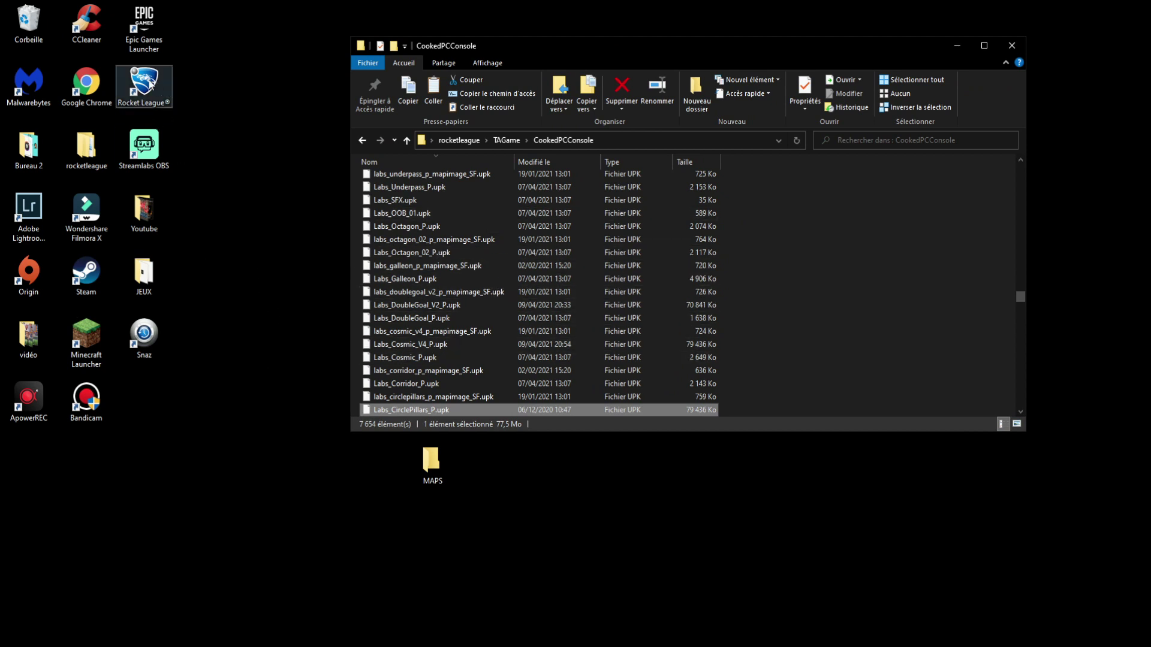
pyautogui.click(150, 87)
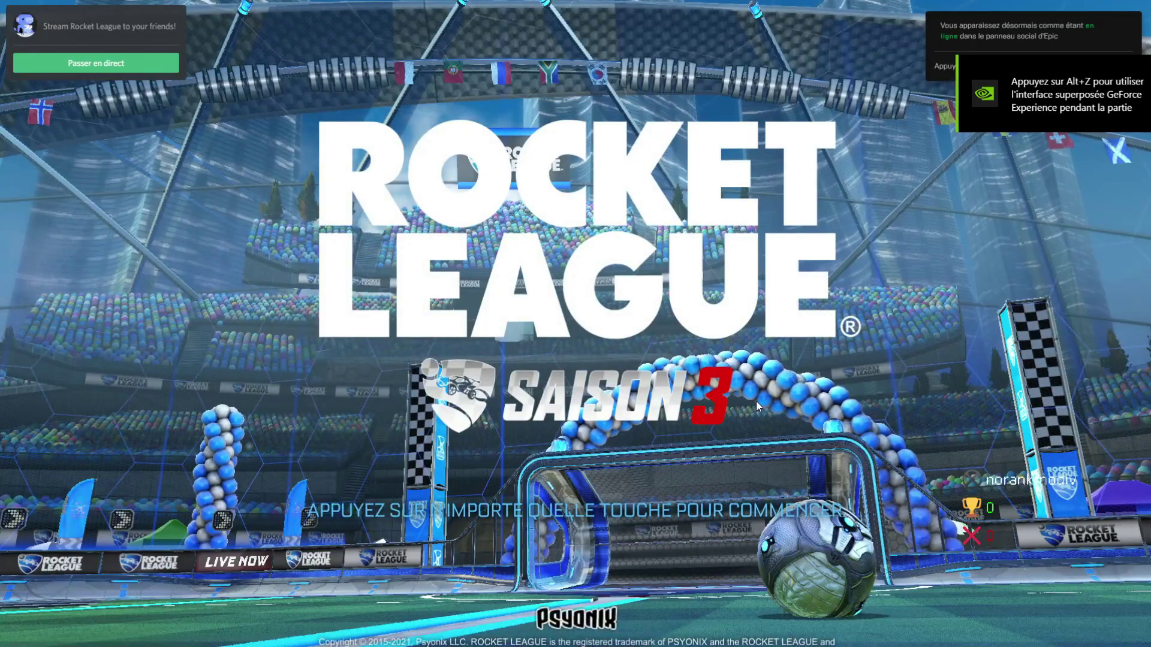
pyautogui.click(558, 509)
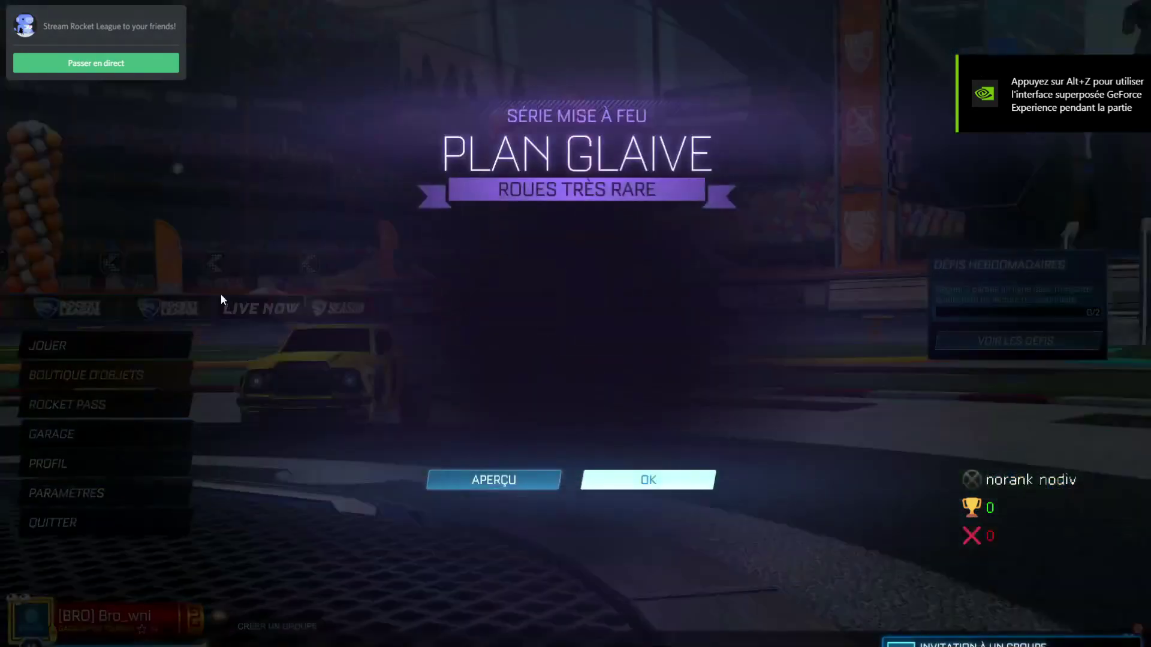
# Dismiss the Plan Glaive item notice and open the arena selection for free play training (Jeu libre)
pyautogui.click(639, 480)
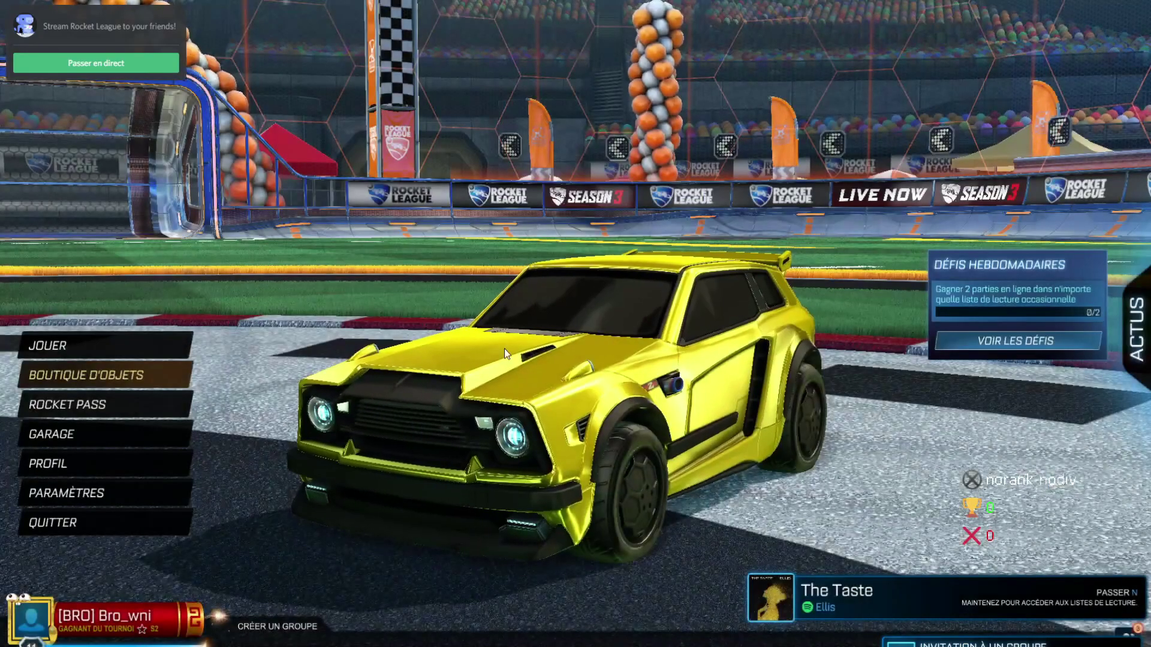
pyautogui.click(131, 343)
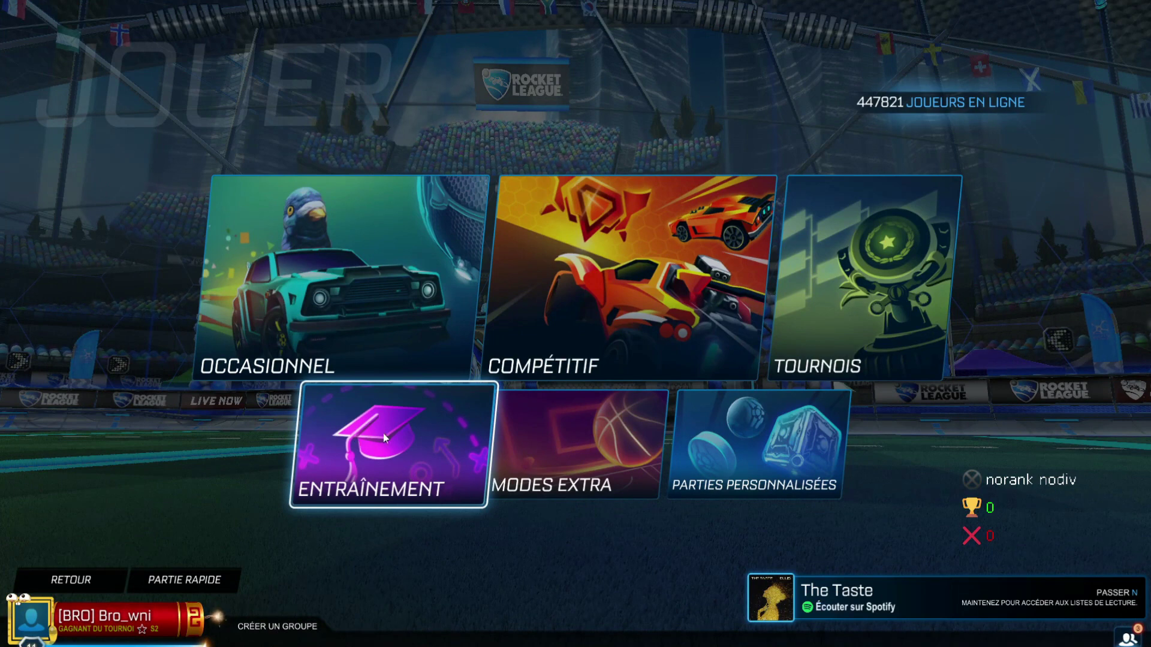
pyautogui.click(398, 441)
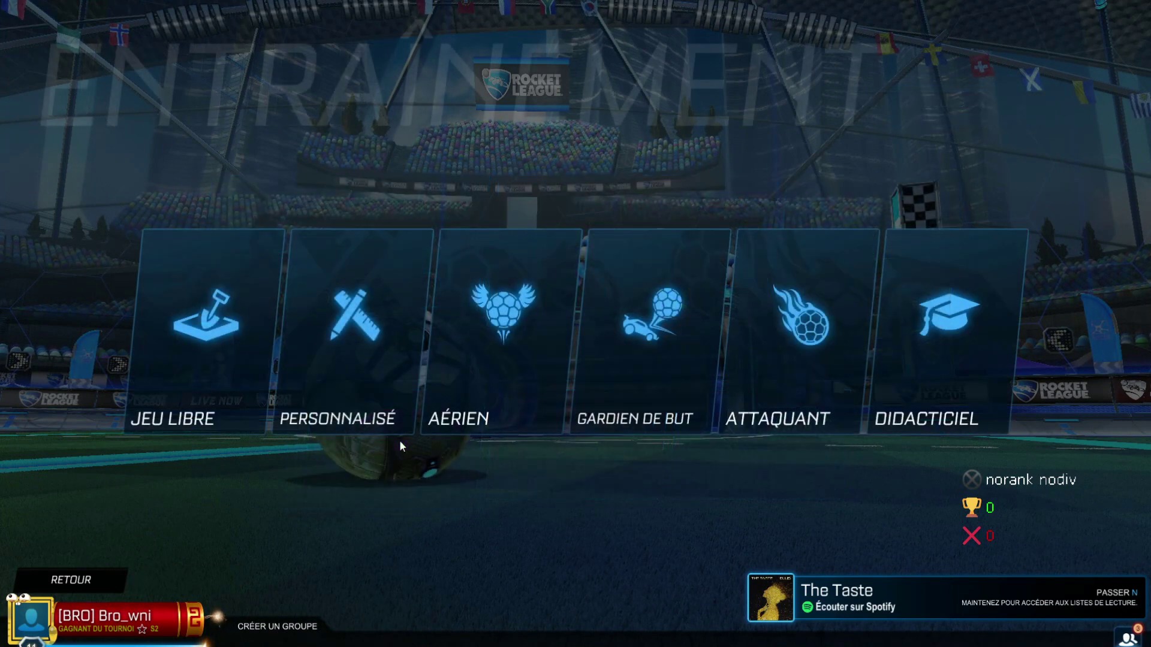
pyautogui.click(207, 351)
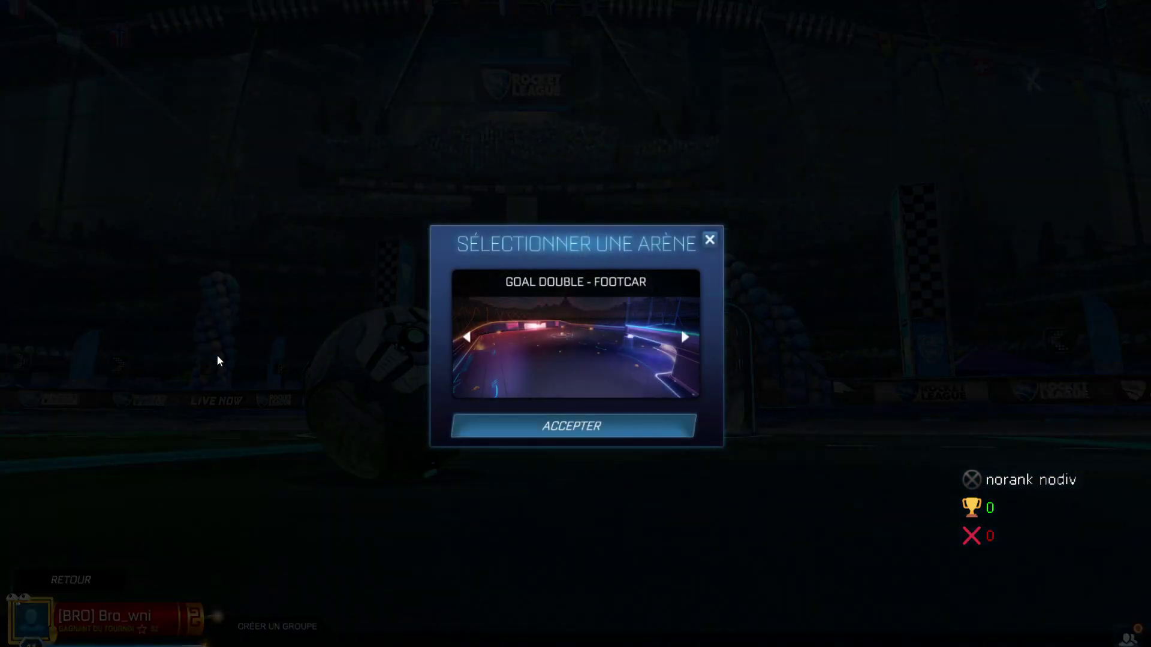
# Browse the available arenas, select Pillars - Footcar, and accept it to start free play
pyautogui.click(467, 333)
pyautogui.click(462, 334)
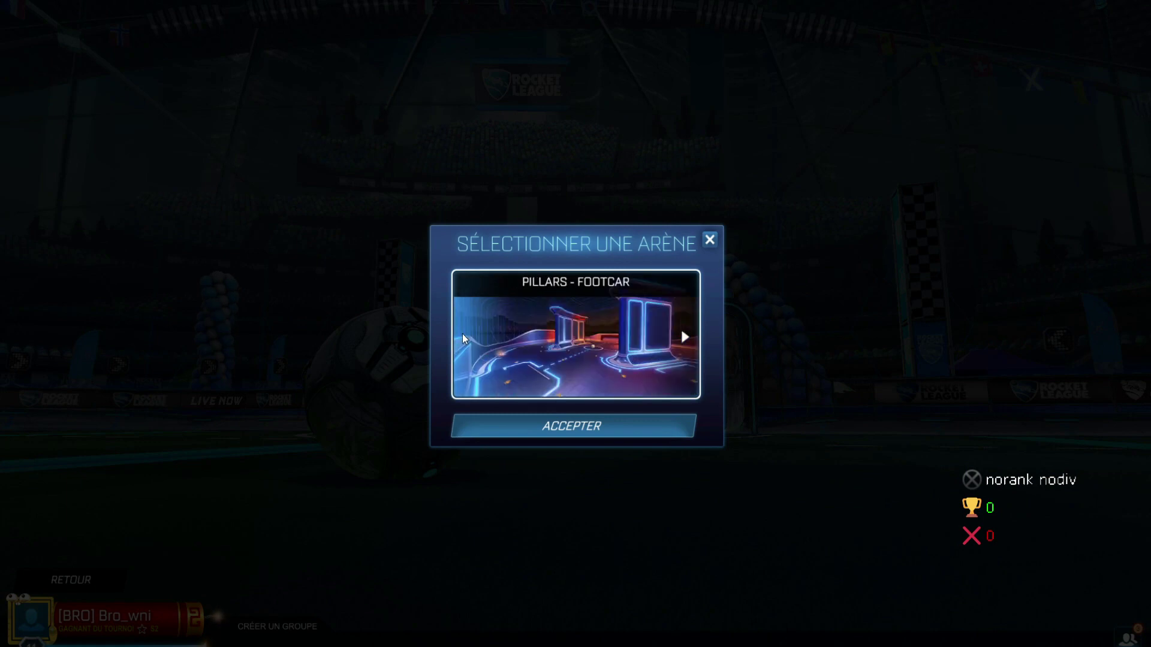
pyautogui.click(462, 333)
pyautogui.click(462, 333)
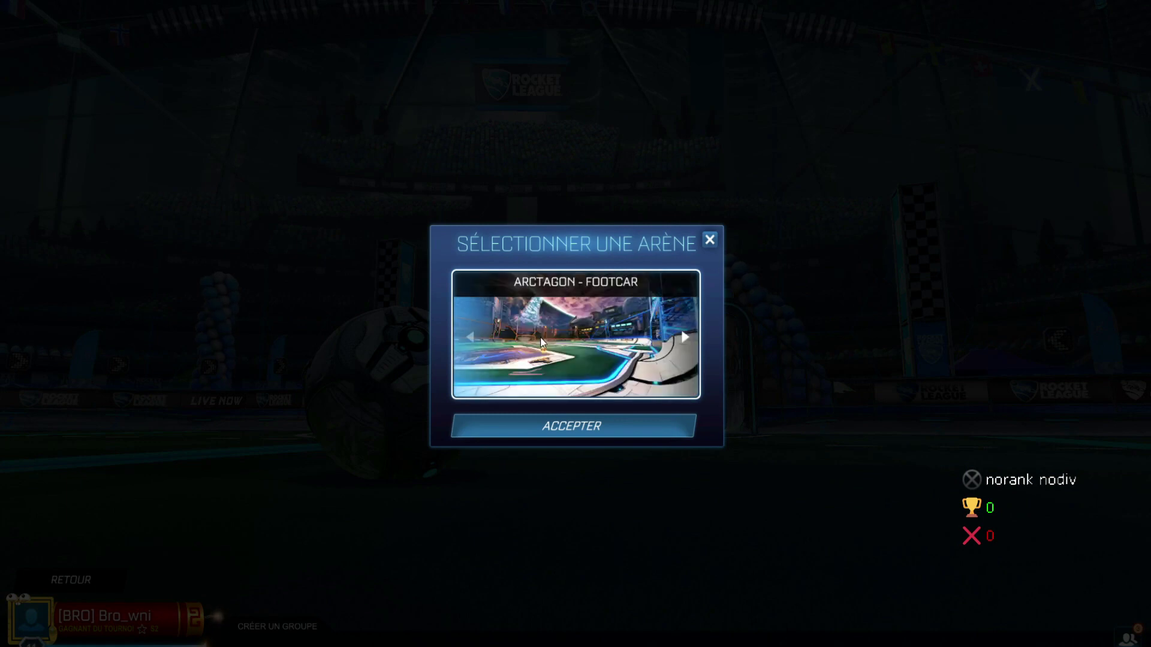
pyautogui.click(683, 340)
pyautogui.click(683, 339)
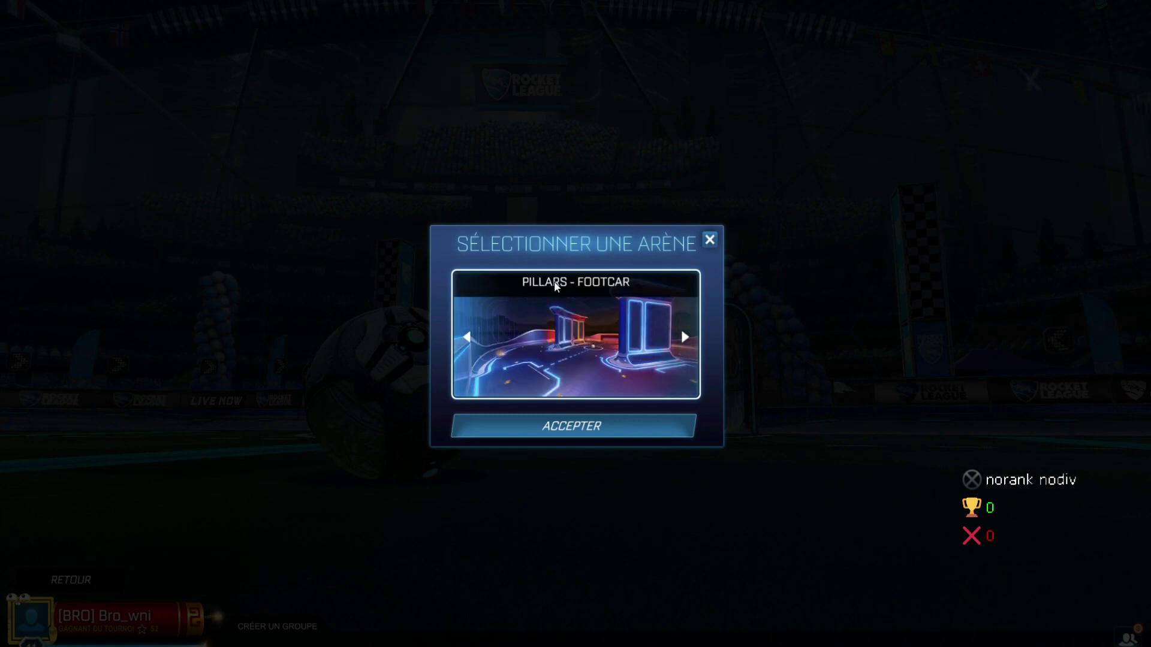
pyautogui.click(684, 343)
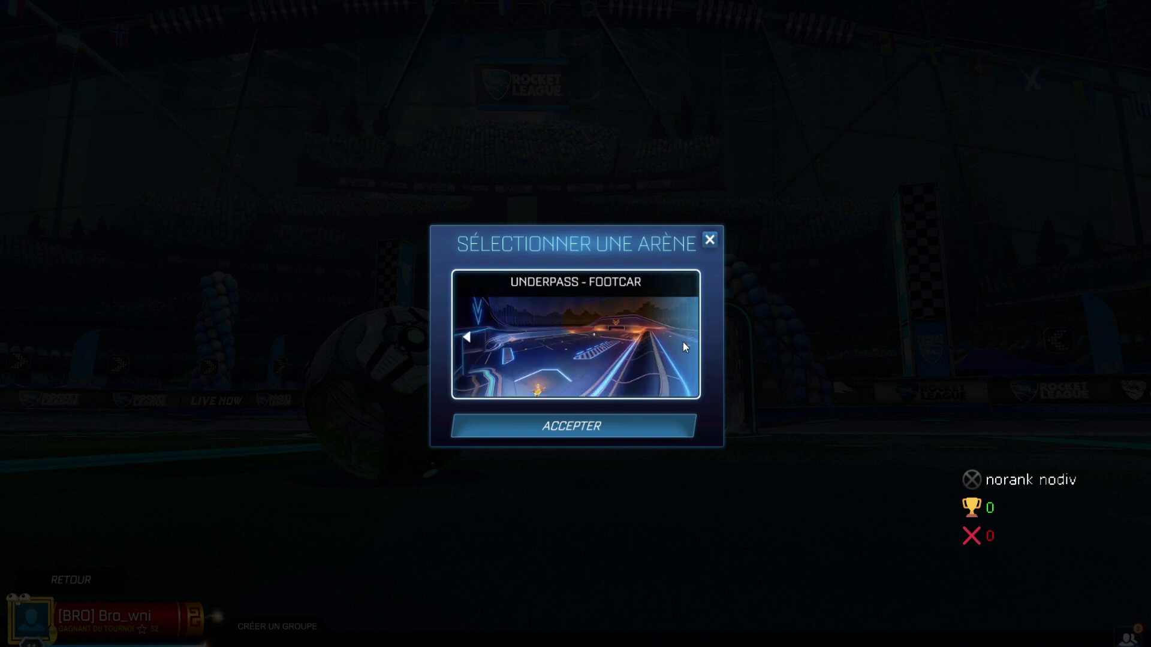
pyautogui.click(683, 341)
pyautogui.click(465, 337)
pyautogui.click(466, 337)
pyautogui.click(465, 336)
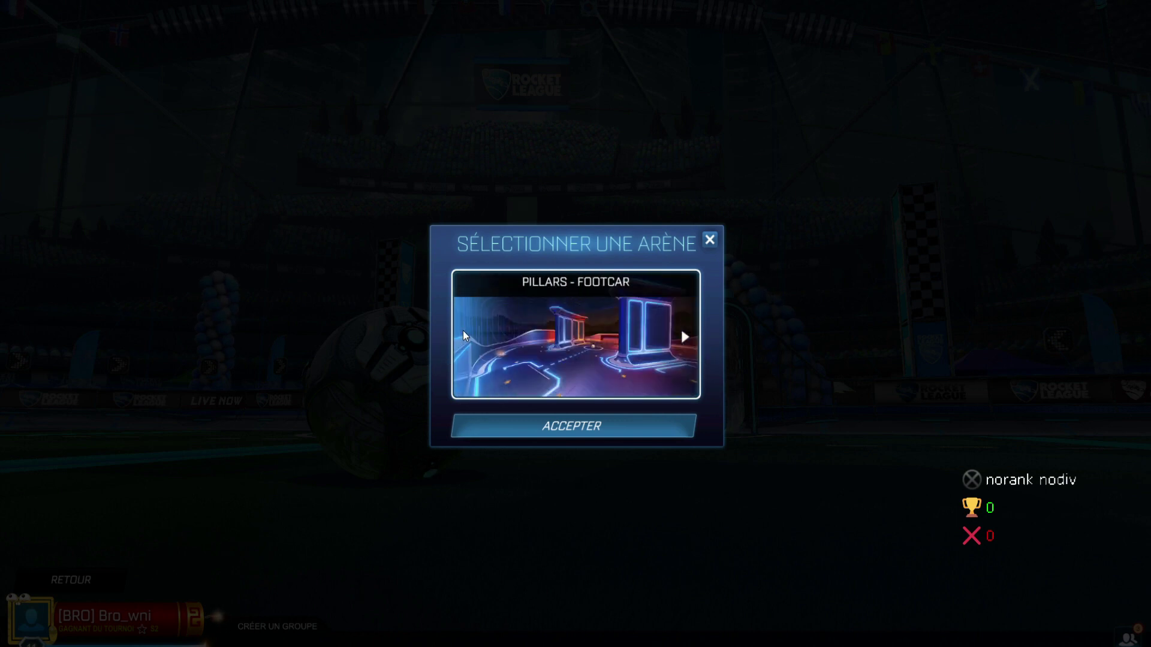
pyautogui.click(690, 336)
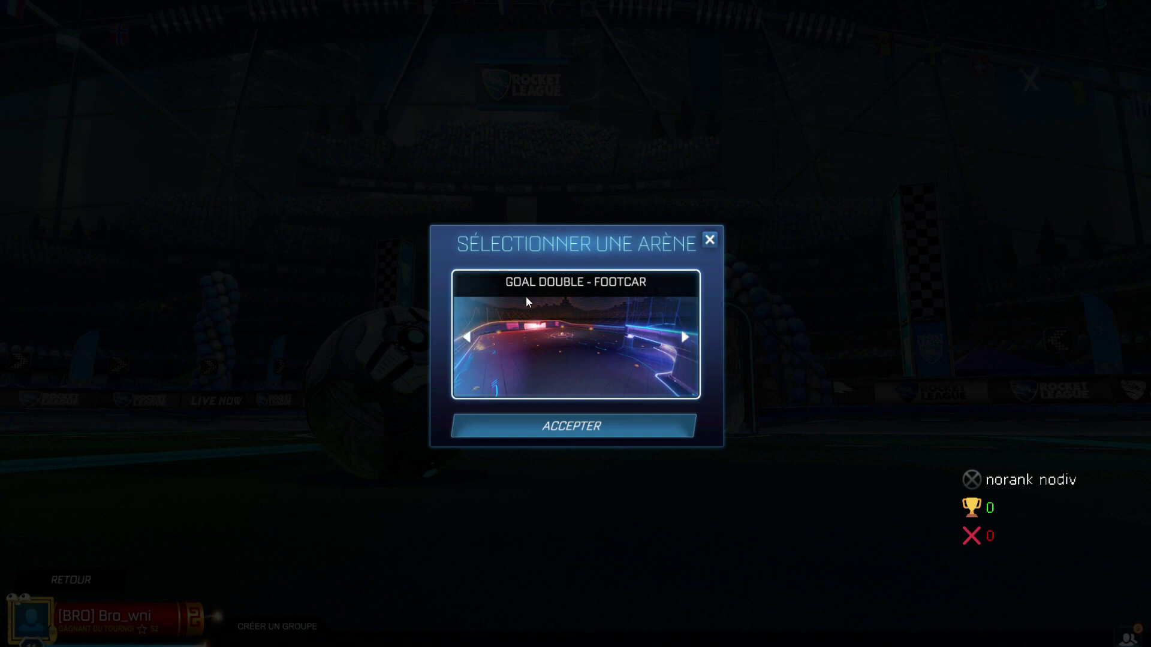
pyautogui.click(469, 341)
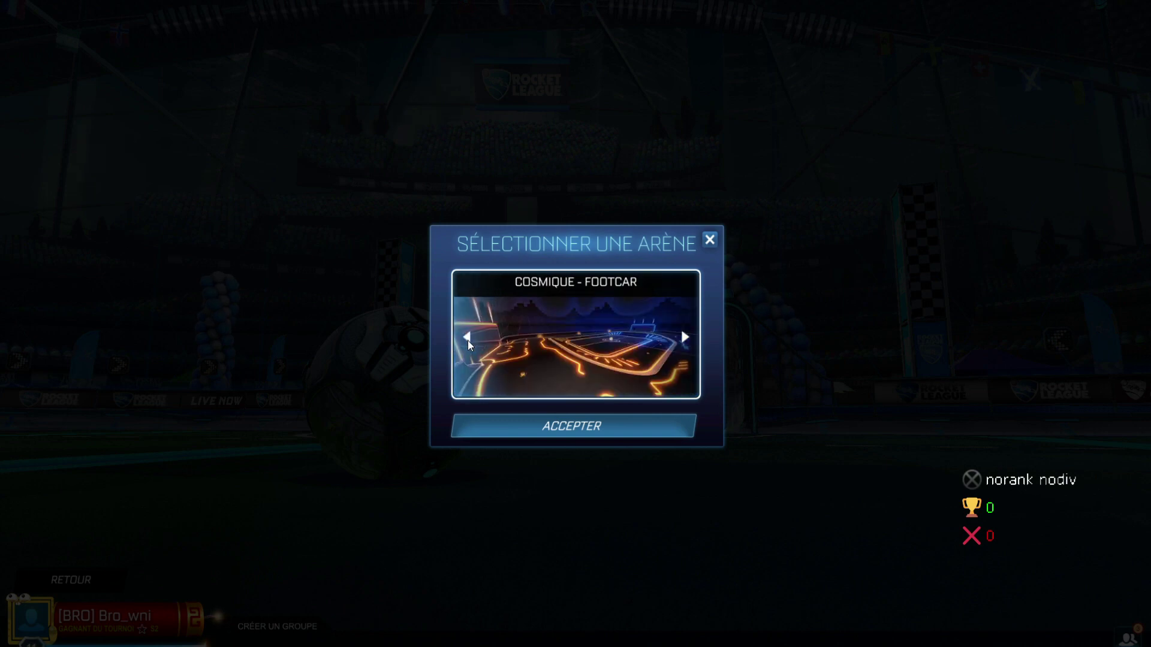
pyautogui.click(469, 340)
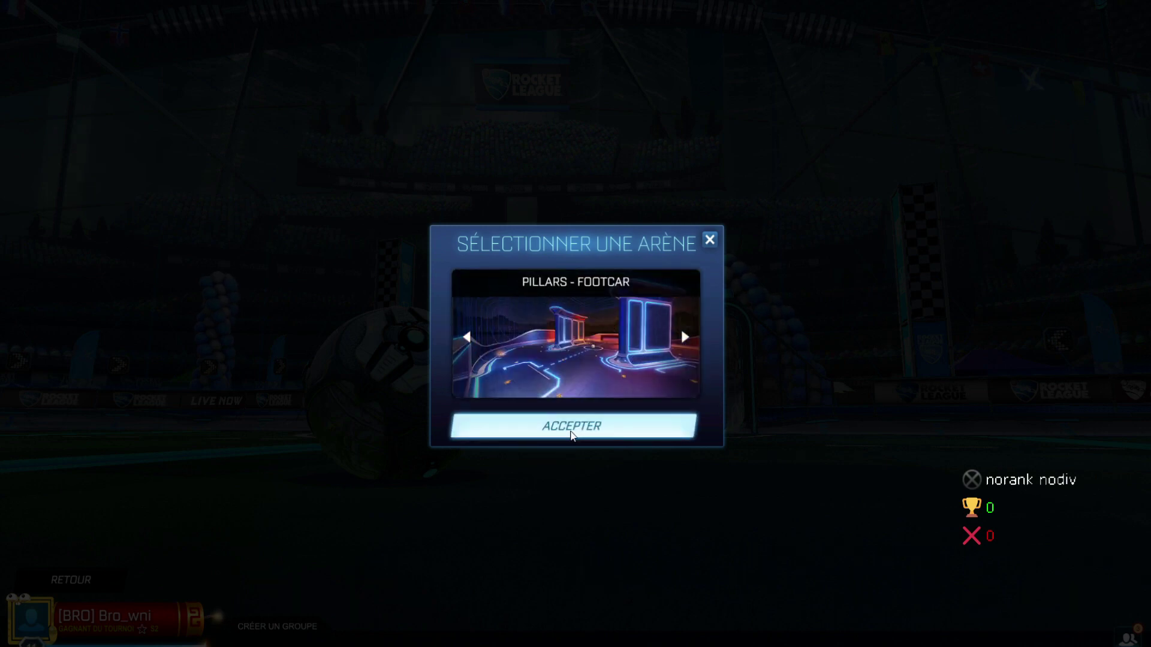
pyautogui.click(565, 434)
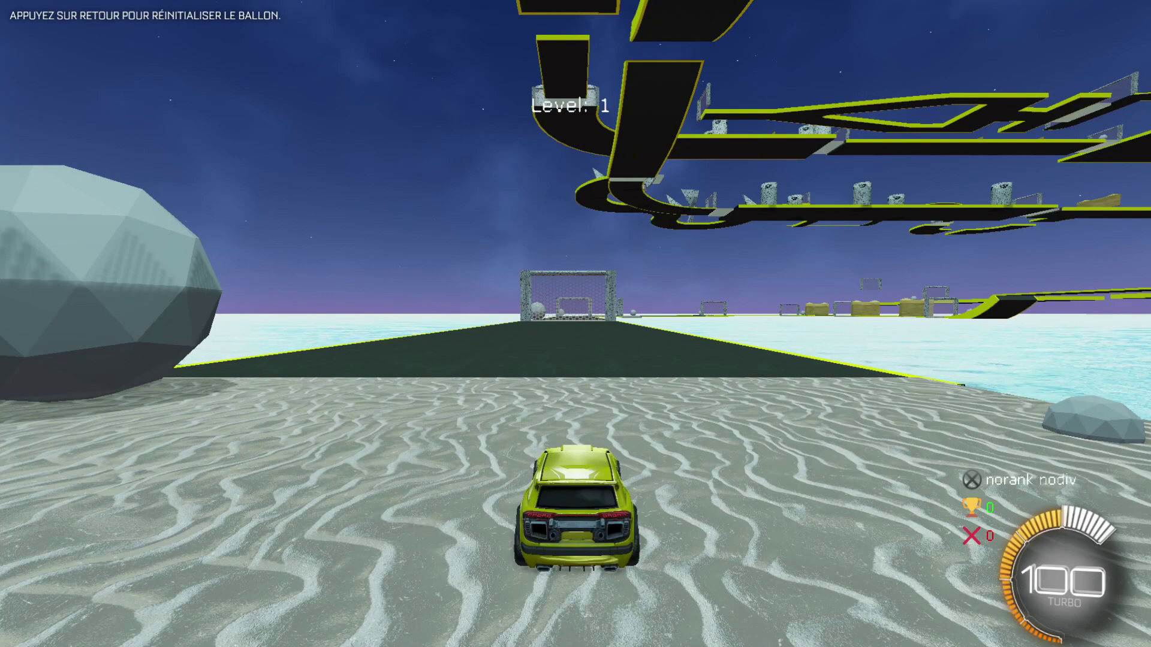
# Drive the car around the workshop map's start area and hit the ball along the Level 1 track toward the goal
pyautogui.press('d')
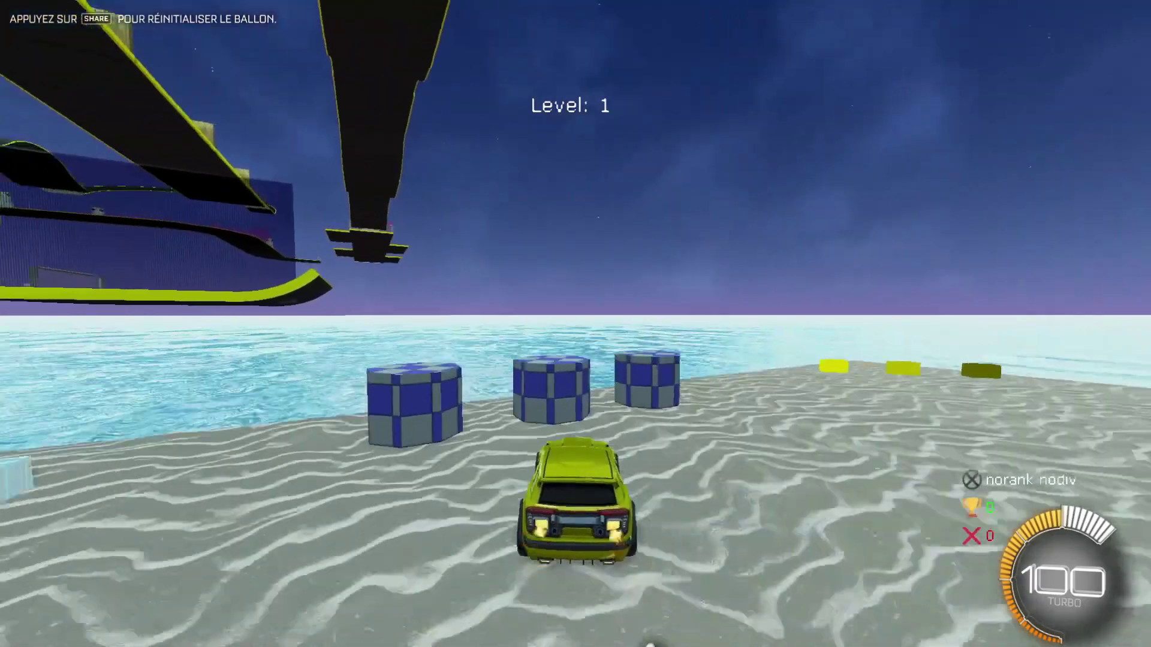
pyautogui.press('space')
pyautogui.press('w')
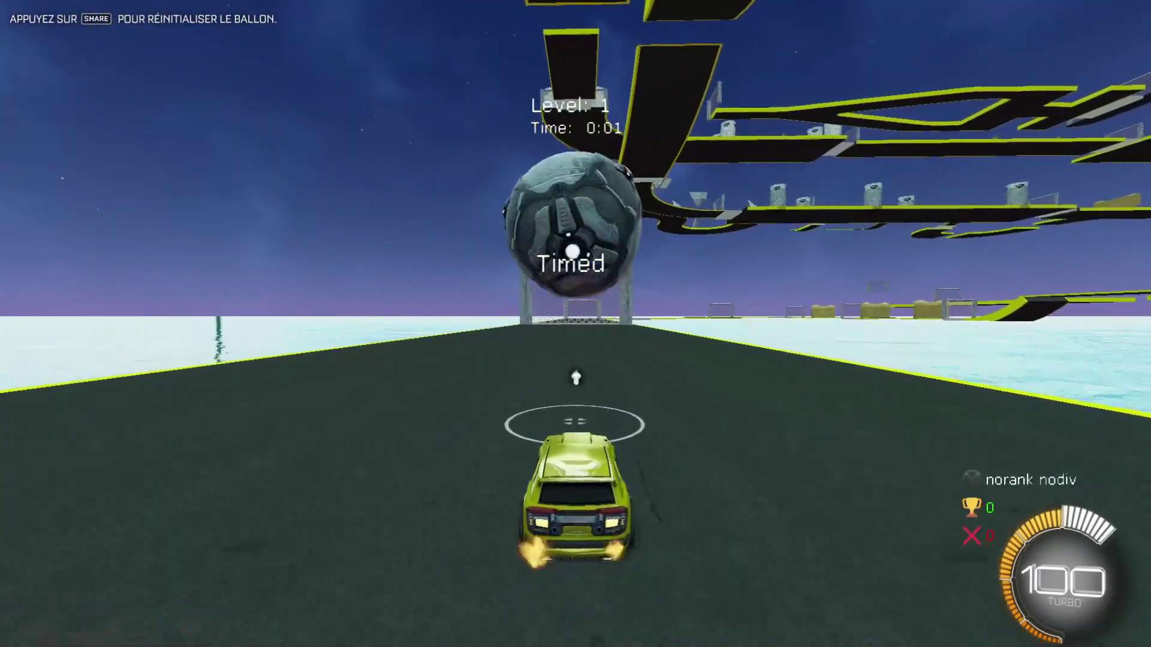
pyautogui.press('w')
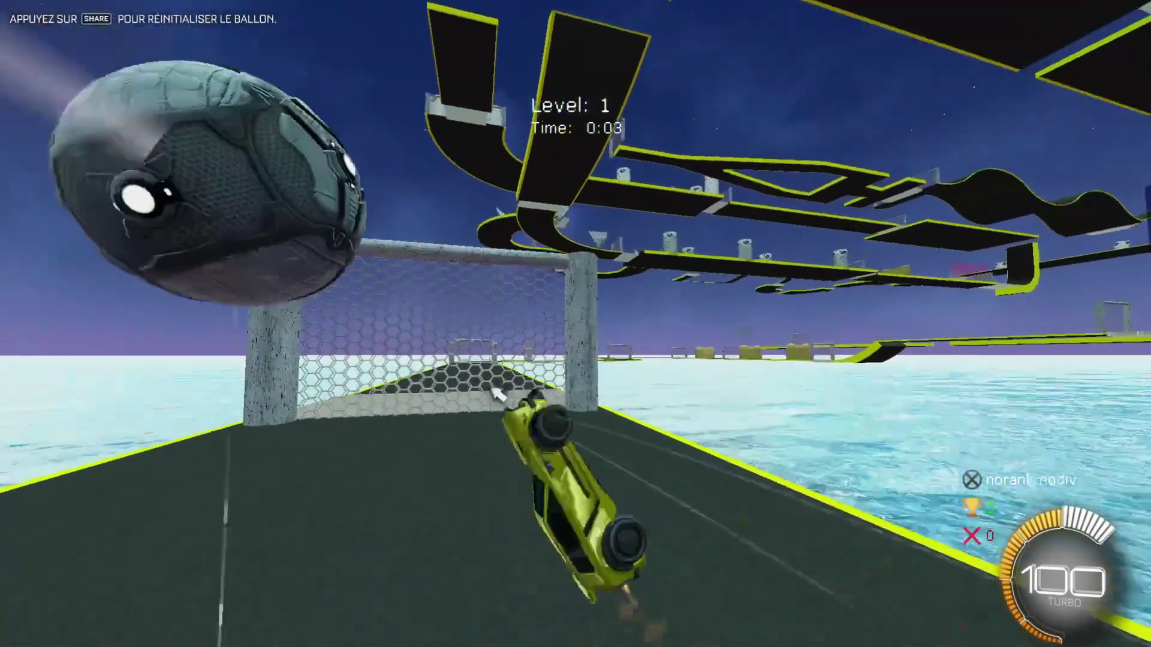